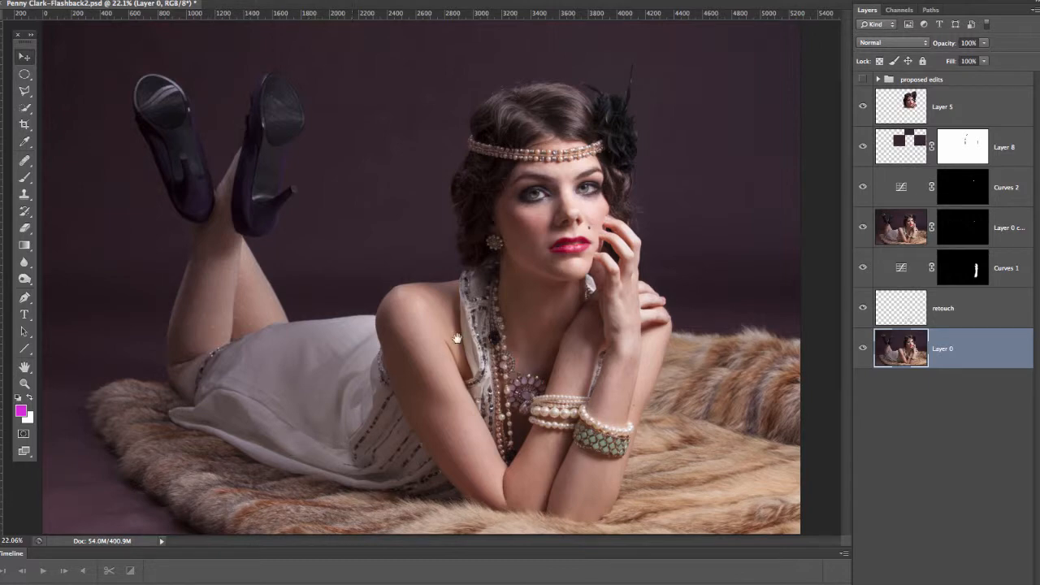
Step: Stamp all visible layers into a new merged layer directly above Layer 5
{"action": "left_click_drag", "start_coordinate": [405, 368], "coordinate": [661, 214]}
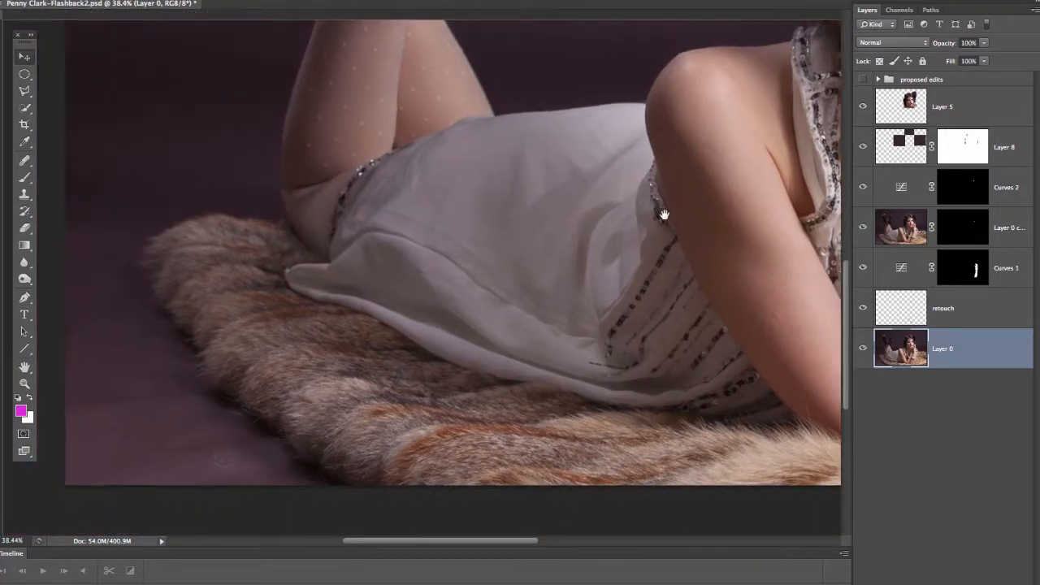
{"action": "left_click_drag", "start_coordinate": [546, 368], "coordinate": [550, 363]}
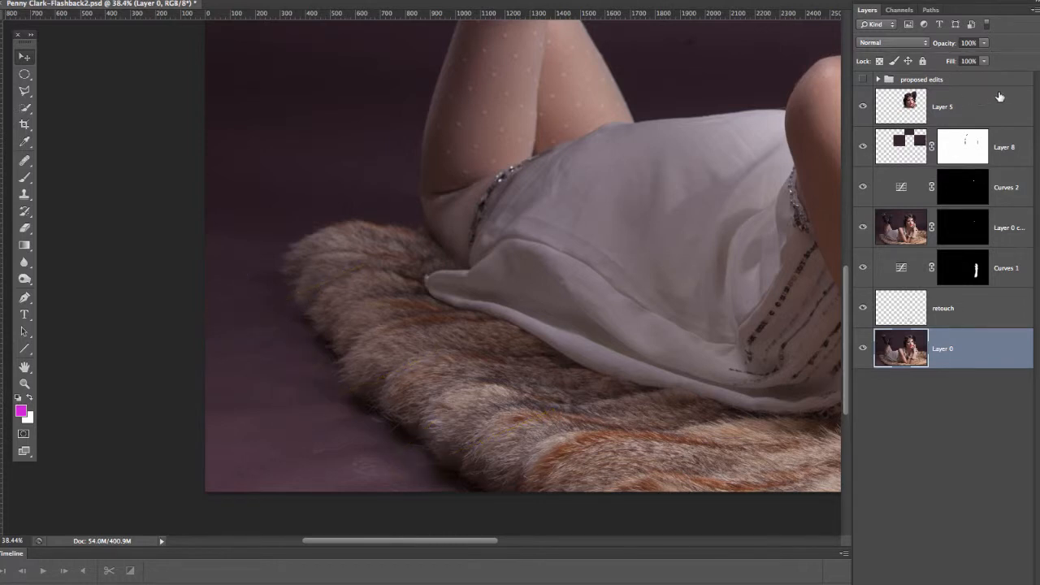
{"action": "left_click", "coordinate": [992, 111]}
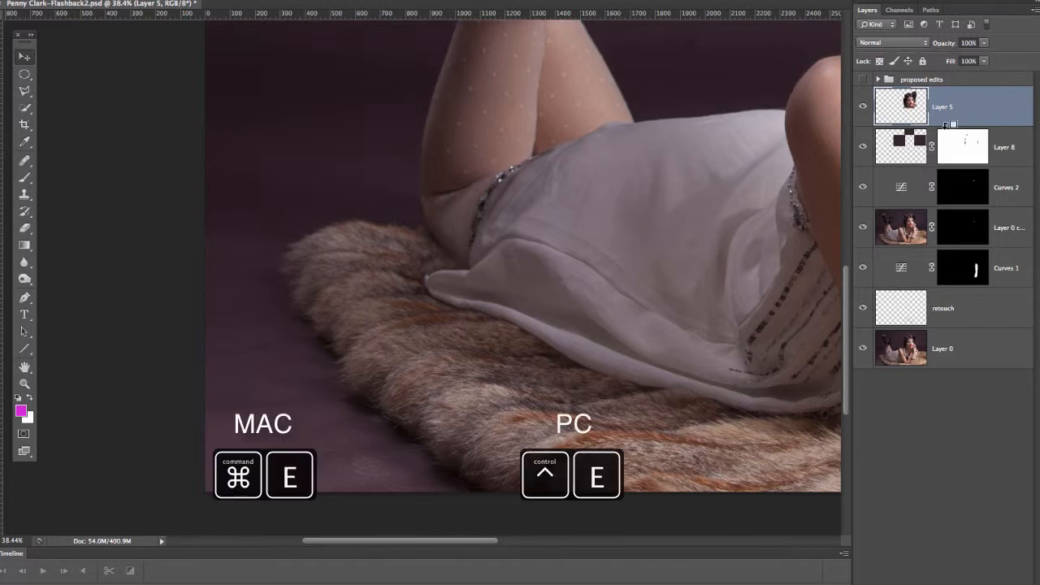
{"action": "key", "text": "super+alt+shift+e"}
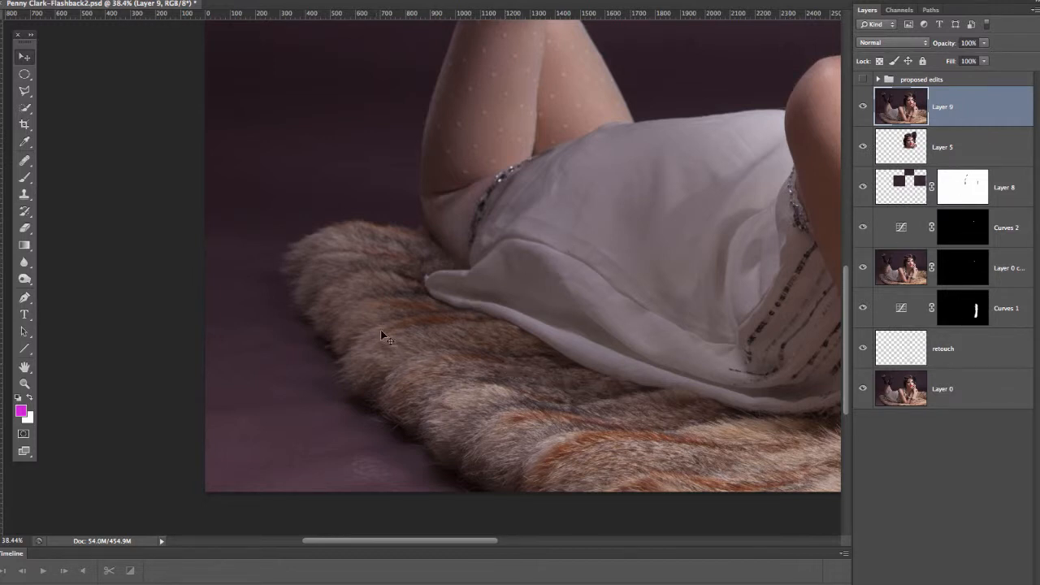
Step: Outline the fur rug between its outer edge and the dress hem with the Lasso and copy it to a new layer
{"action": "key", "text": "l"}
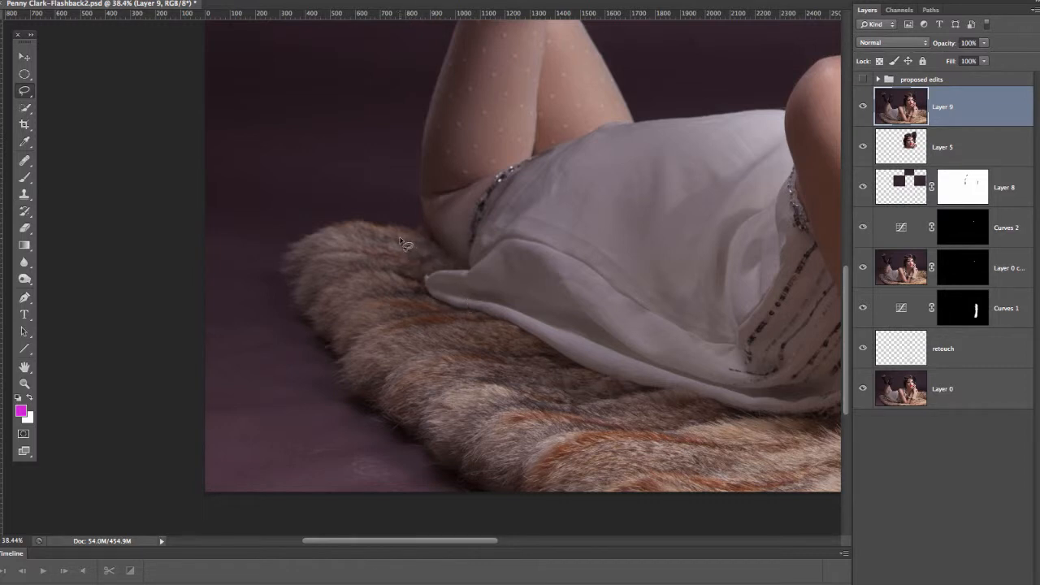
{"action": "mouse_move", "coordinate": [401, 237]}
{"action": "left_mouse_down"}
{"action": "mouse_move", "coordinate": [427, 300]}
{"action": "mouse_move", "coordinate": [455, 325]}
{"action": "mouse_move", "coordinate": [688, 405]}
{"action": "mouse_move", "coordinate": [784, 473]}
{"action": "mouse_move", "coordinate": [788, 507]}
{"action": "mouse_move", "coordinate": [616, 510]}
{"action": "mouse_move", "coordinate": [558, 472]}
{"action": "mouse_move", "coordinate": [484, 447]}
{"action": "mouse_move", "coordinate": [353, 310]}
{"action": "mouse_move", "coordinate": [322, 235]}
{"action": "mouse_move", "coordinate": [406, 242]}
{"action": "left_mouse_up"}
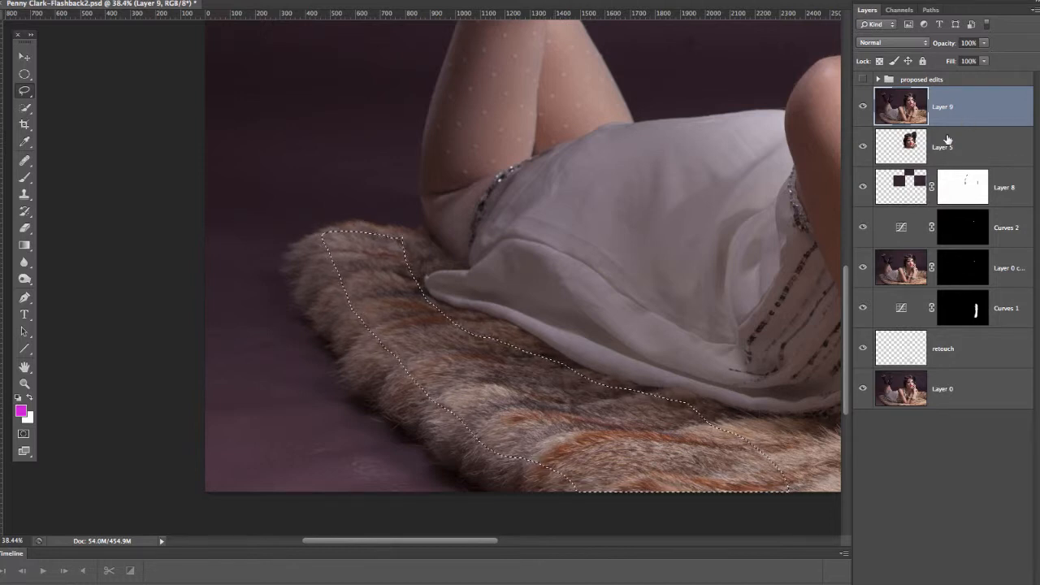
{"action": "key", "text": "ctrl+j"}
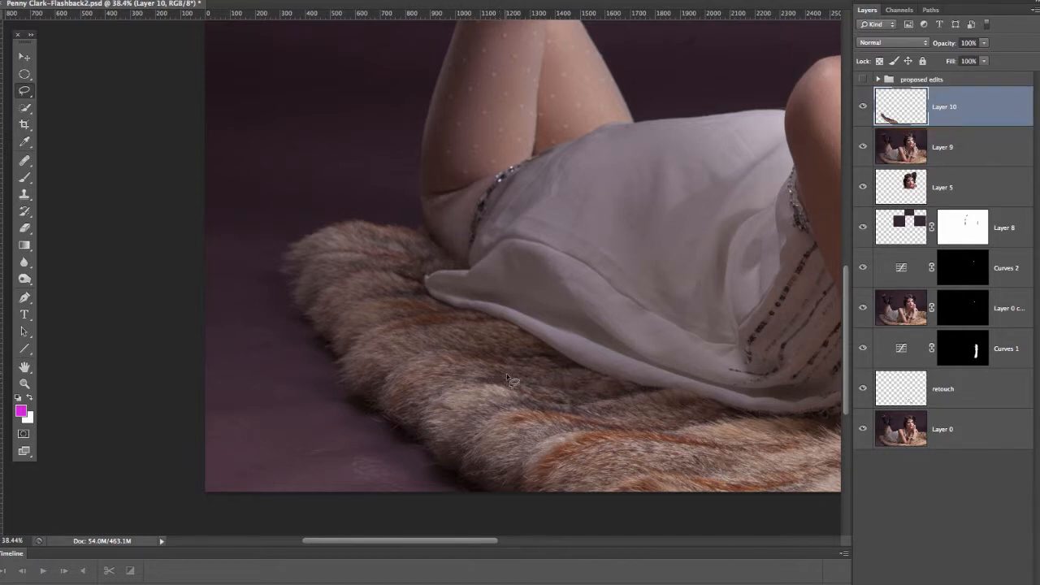
Step: Shift the copied fur piece outward past the rug's left edge, and stretch and skew it with Free Transform to follow the rug's angle
{"action": "key", "text": "v"}
{"action": "left_click_drag", "start_coordinate": [494, 373], "coordinate": [384, 379]}
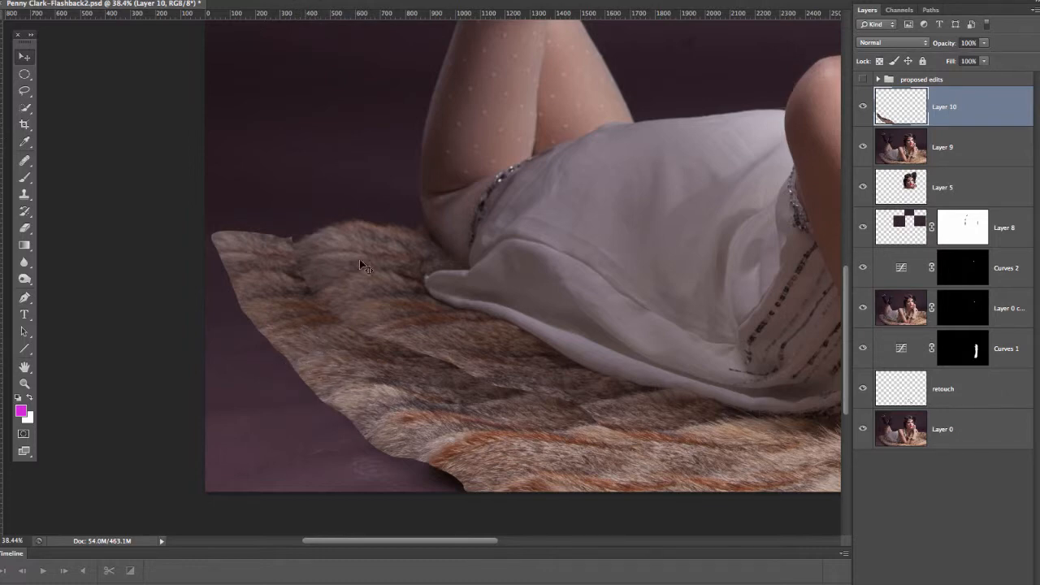
{"action": "key", "text": "ctrl+t"}
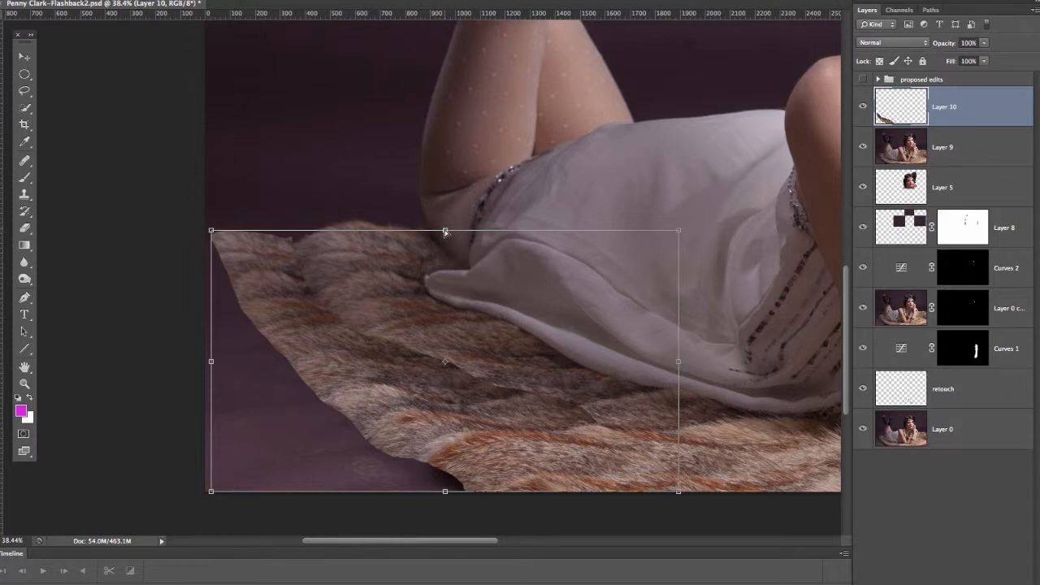
{"action": "left_click_drag", "start_coordinate": [445, 232], "coordinate": [473, 225]}
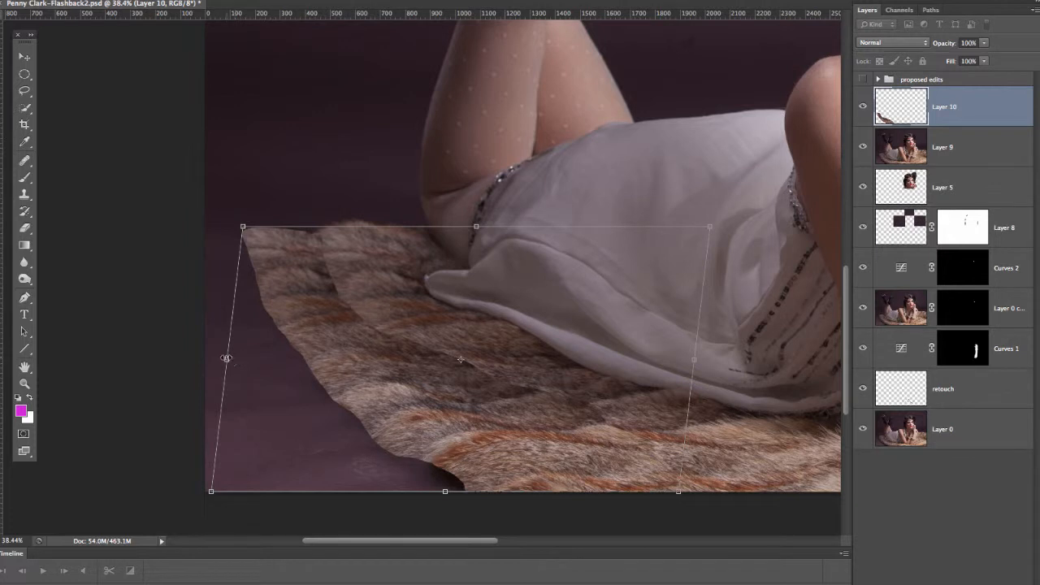
{"action": "left_click_drag", "start_coordinate": [226, 357], "coordinate": [172, 373]}
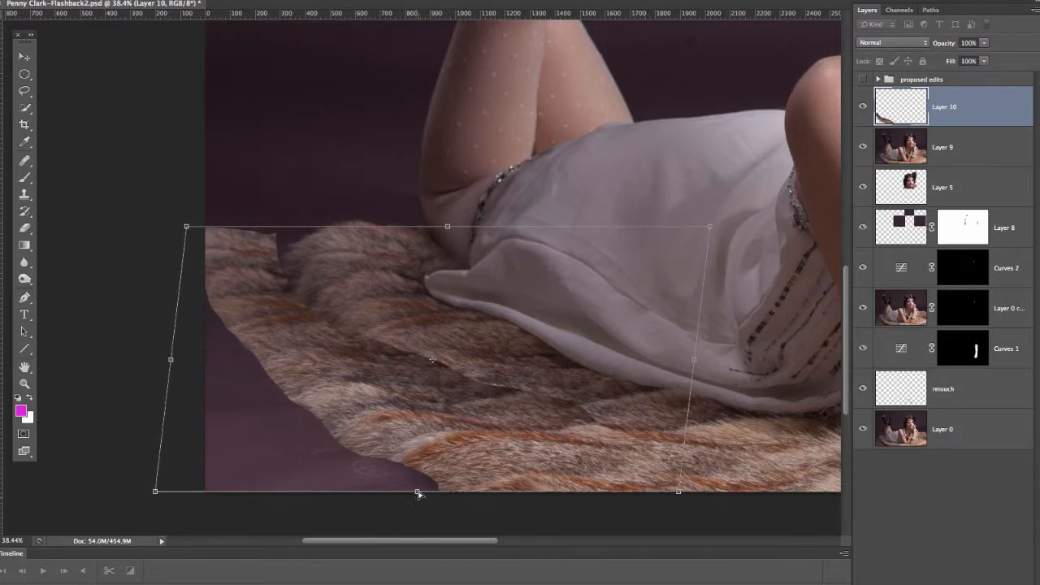
{"action": "left_click_drag", "start_coordinate": [417, 492], "coordinate": [355, 498]}
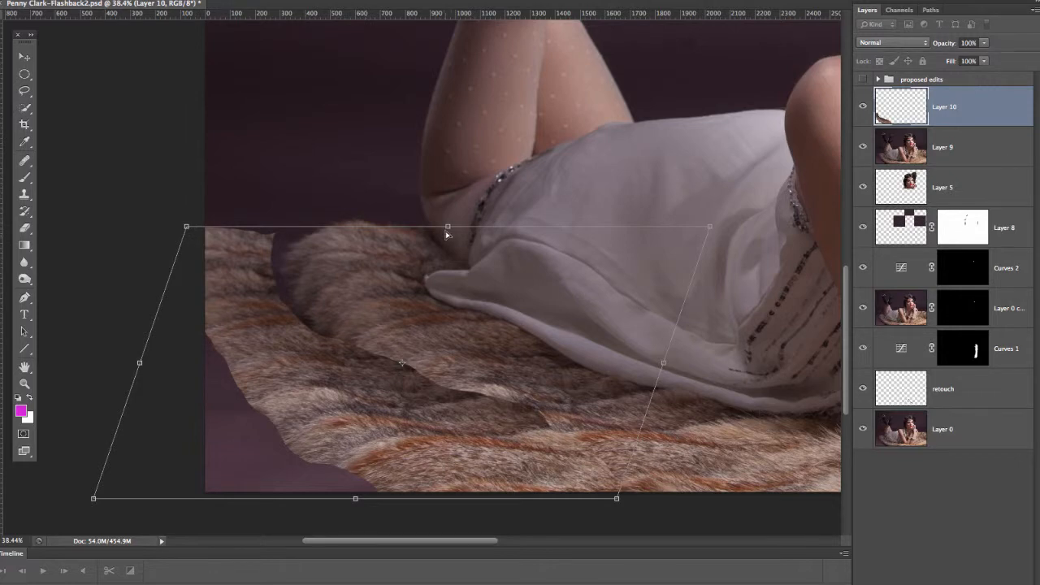
{"action": "left_click_drag", "start_coordinate": [447, 231], "coordinate": [499, 233]}
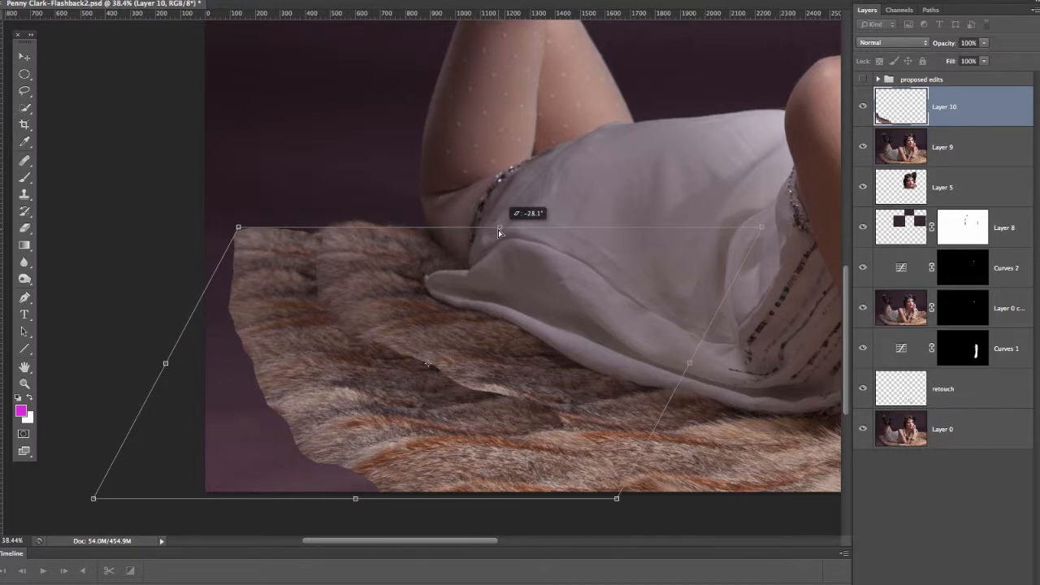
{"action": "left_click_drag", "start_coordinate": [499, 234], "coordinate": [522, 232]}
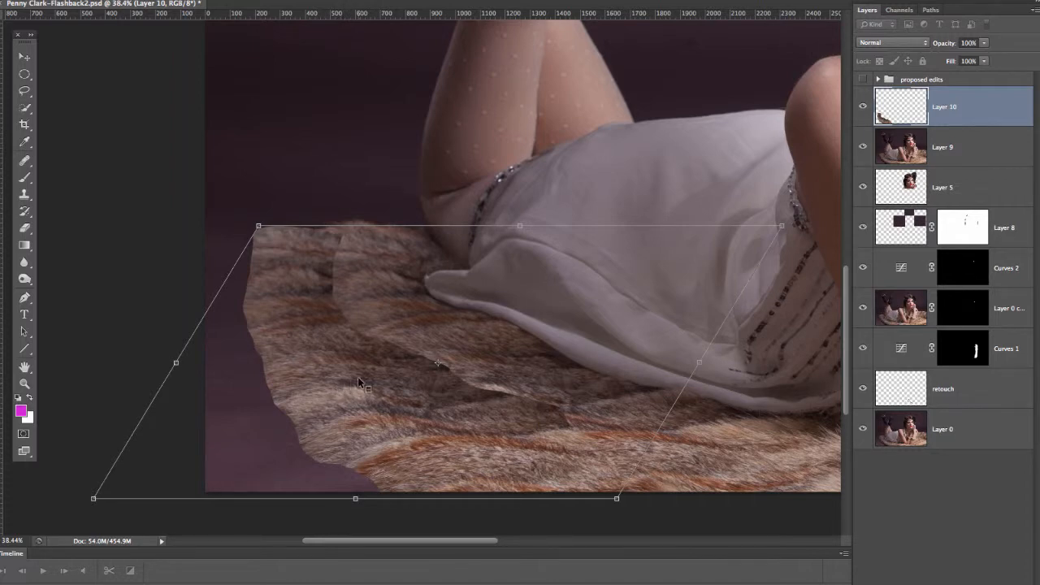
Step: Warp the middle and lower part of the fur copy so its stripes line up with the original rug
{"action": "right_click", "coordinate": [388, 344]}
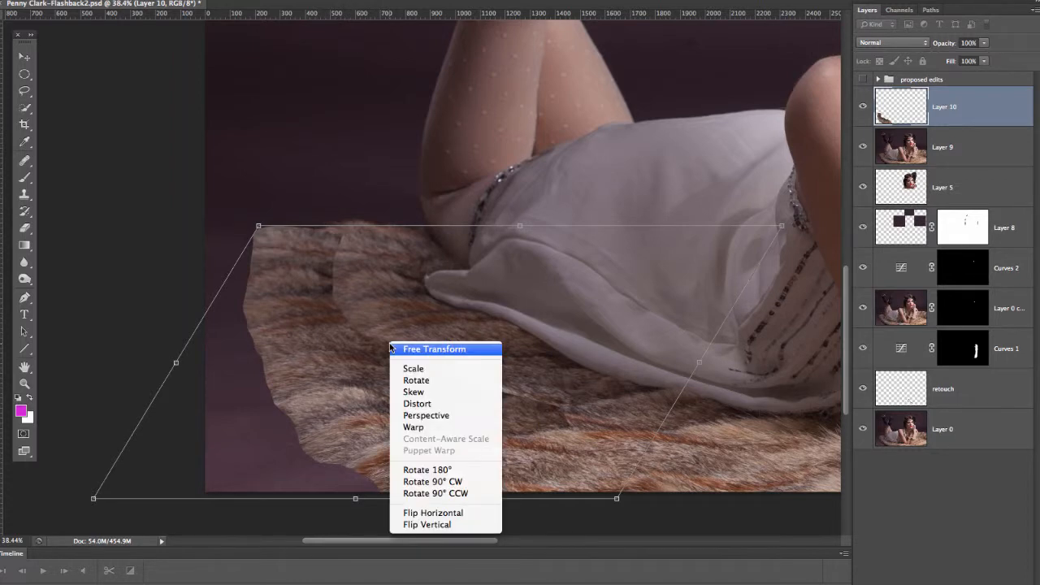
{"action": "left_click", "coordinate": [434, 428]}
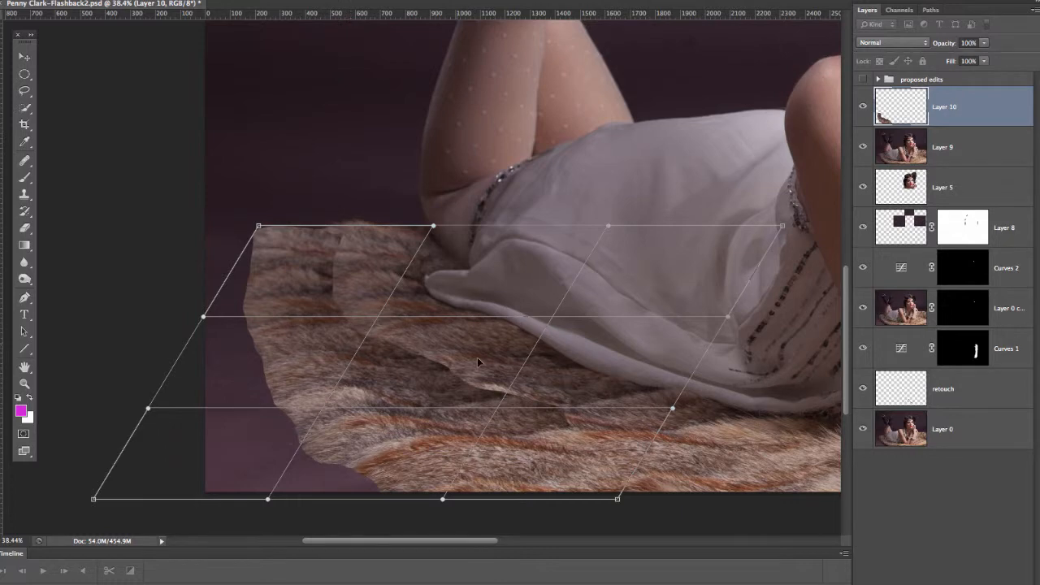
{"action": "left_click_drag", "start_coordinate": [362, 343], "coordinate": [472, 396]}
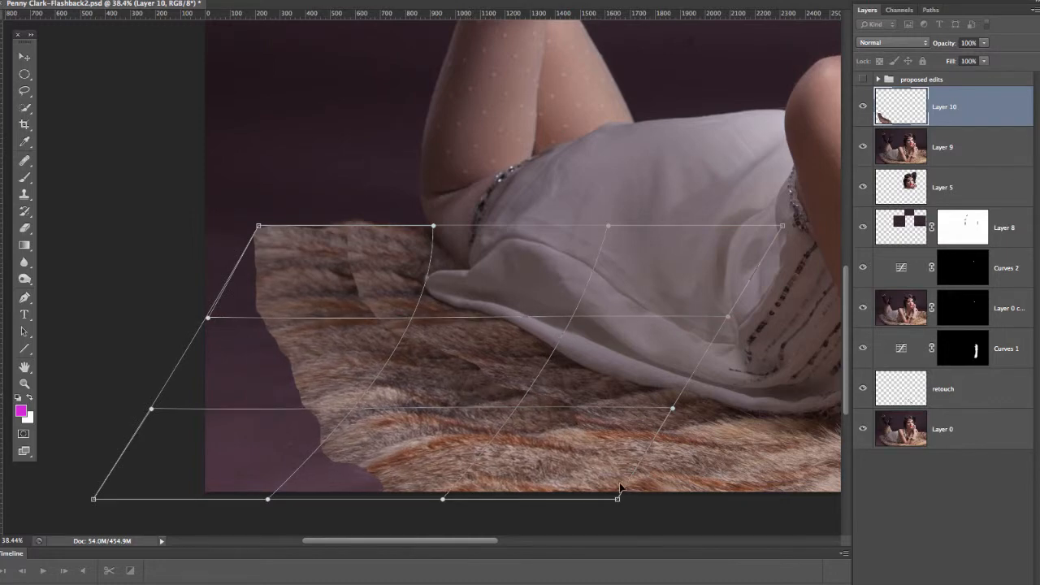
{"action": "left_click_drag", "start_coordinate": [620, 486], "coordinate": [611, 477]}
{"action": "left_click_drag", "start_coordinate": [615, 477], "coordinate": [602, 419]}
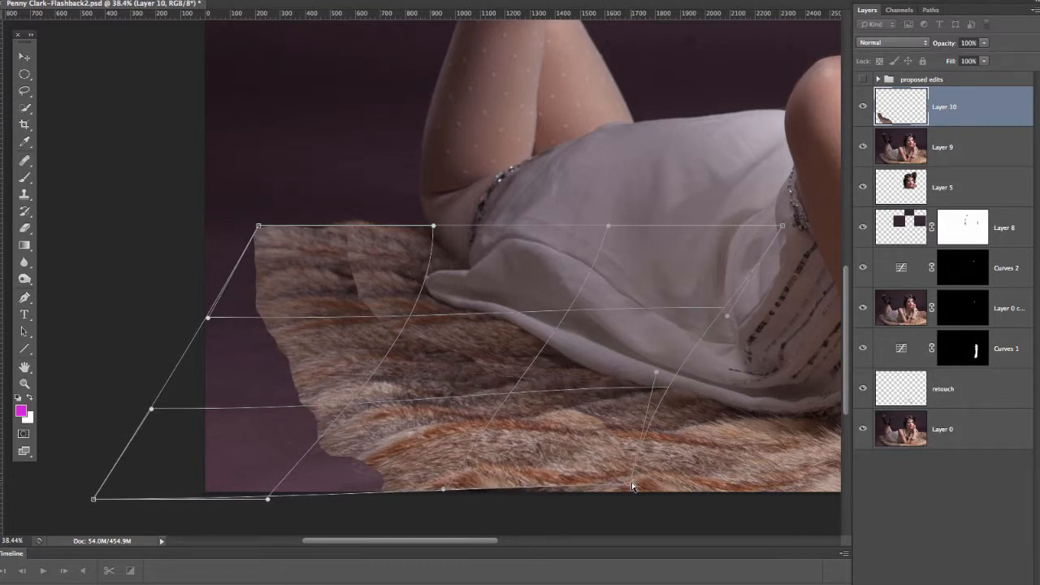
{"action": "left_click_drag", "start_coordinate": [636, 487], "coordinate": [641, 495]}
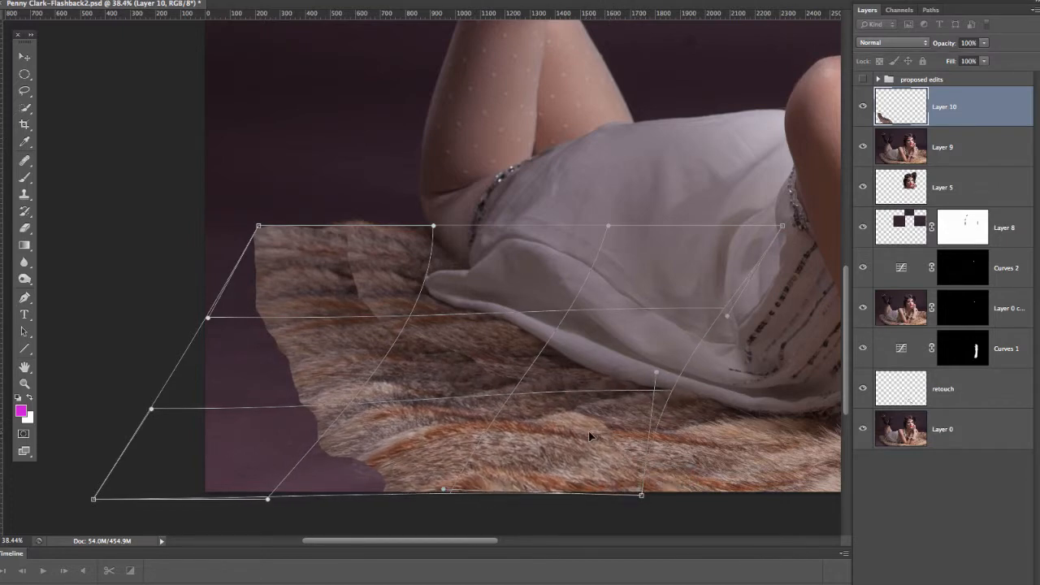
{"action": "mouse_move", "coordinate": [488, 440]}
{"action": "left_mouse_down"}
{"action": "mouse_move", "coordinate": [467, 429]}
{"action": "mouse_move", "coordinate": [468, 438]}
{"action": "left_mouse_up"}
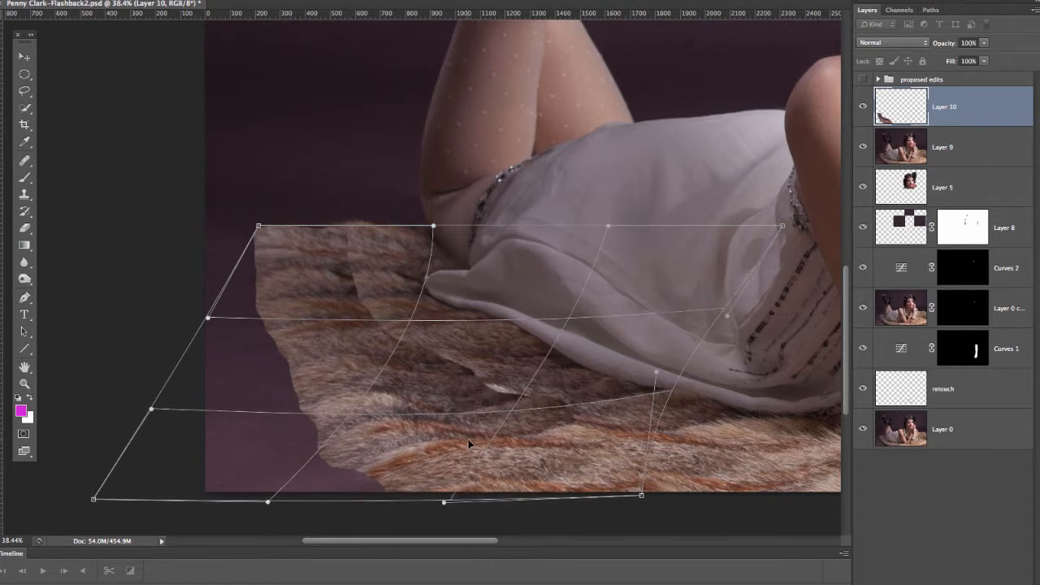
{"action": "mouse_move", "coordinate": [613, 422]}
{"action": "left_mouse_down"}
{"action": "mouse_move", "coordinate": [595, 415]}
{"action": "mouse_move", "coordinate": [603, 417]}
{"action": "left_mouse_up"}
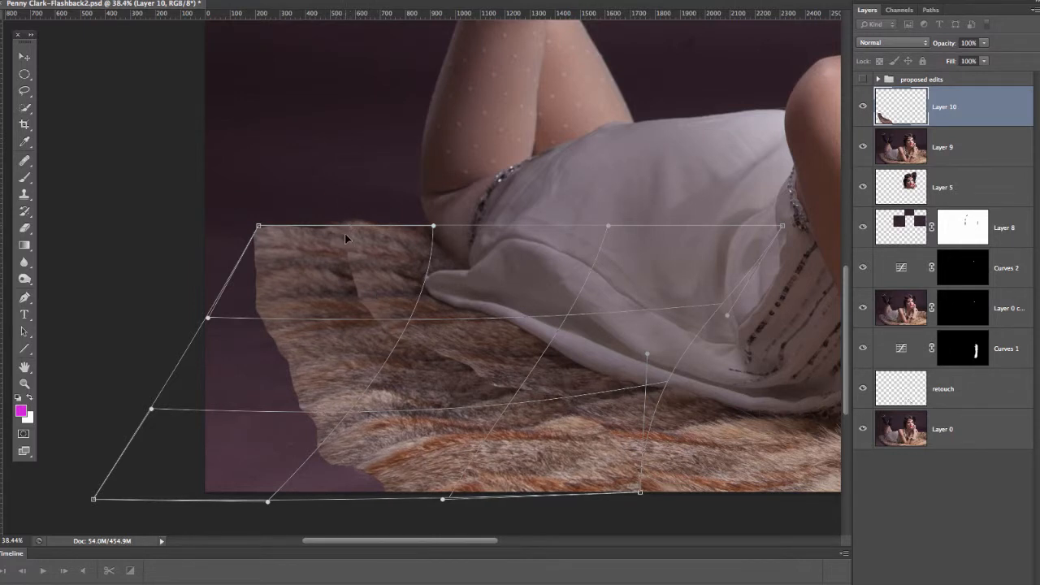
Step: Warp the fur copy's upper edge and corner to meet the rug's back edge, and check the fit with the warp grid hidden
{"action": "left_click_drag", "start_coordinate": [345, 233], "coordinate": [342, 226]}
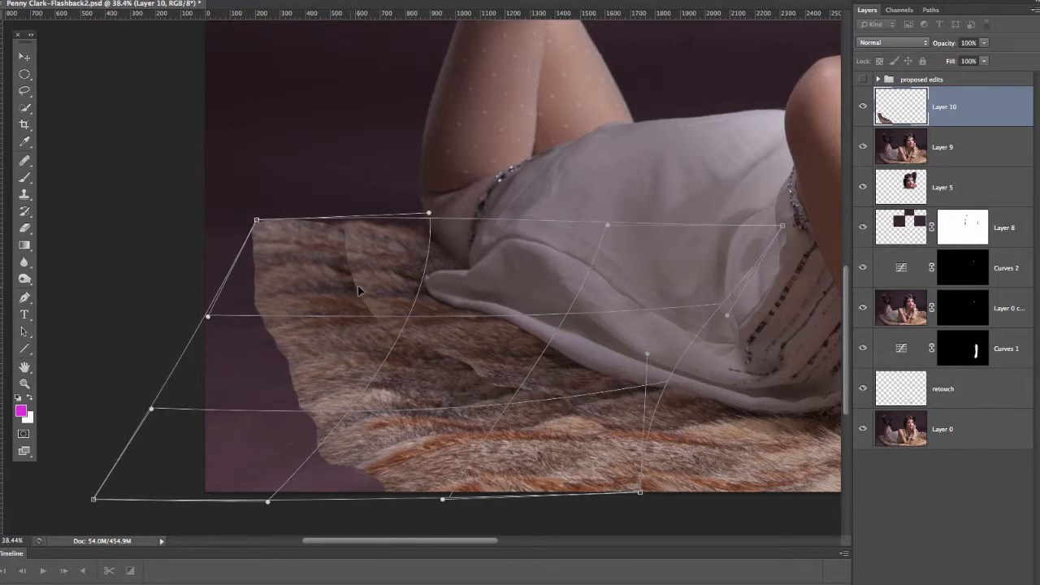
{"action": "left_click_drag", "start_coordinate": [358, 285], "coordinate": [367, 286]}
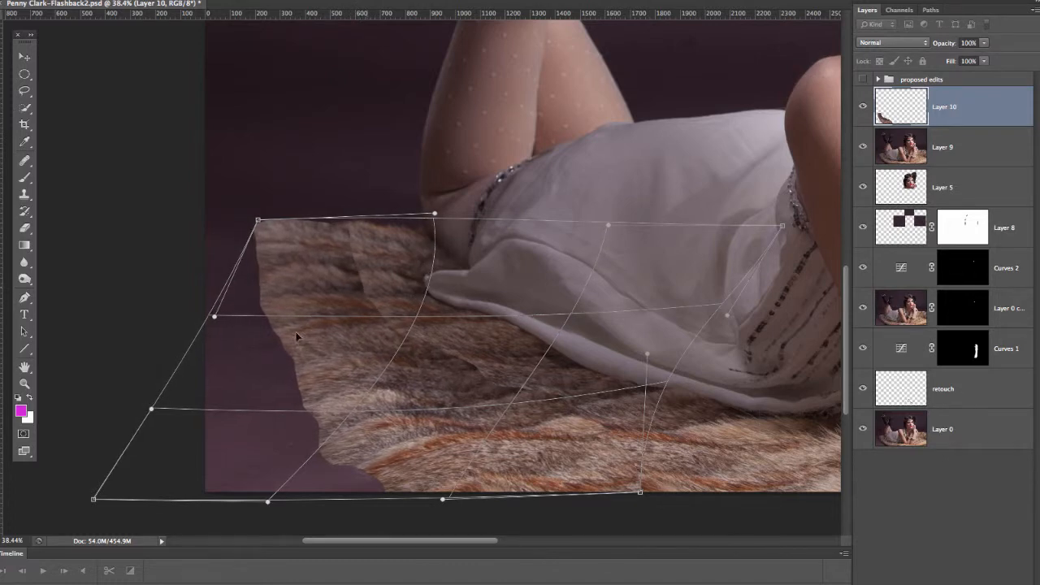
{"action": "mouse_move", "coordinate": [257, 221]}
{"action": "left_mouse_down"}
{"action": "mouse_move", "coordinate": [246, 241]}
{"action": "mouse_move", "coordinate": [251, 226]}
{"action": "mouse_move", "coordinate": [256, 234]}
{"action": "left_mouse_up"}
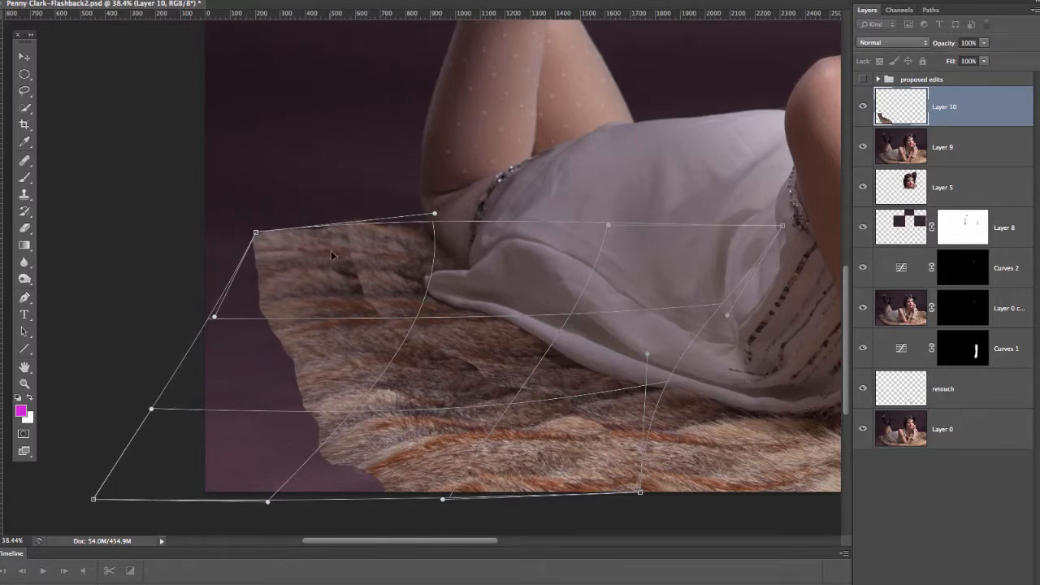
{"action": "key", "text": "Return"}
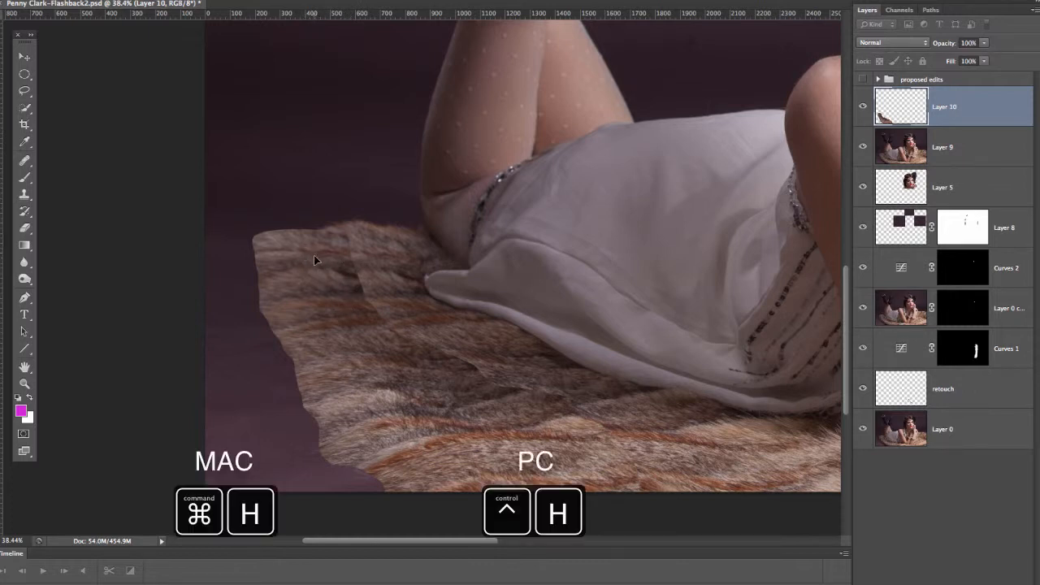
{"action": "key", "text": "ctrl+h"}
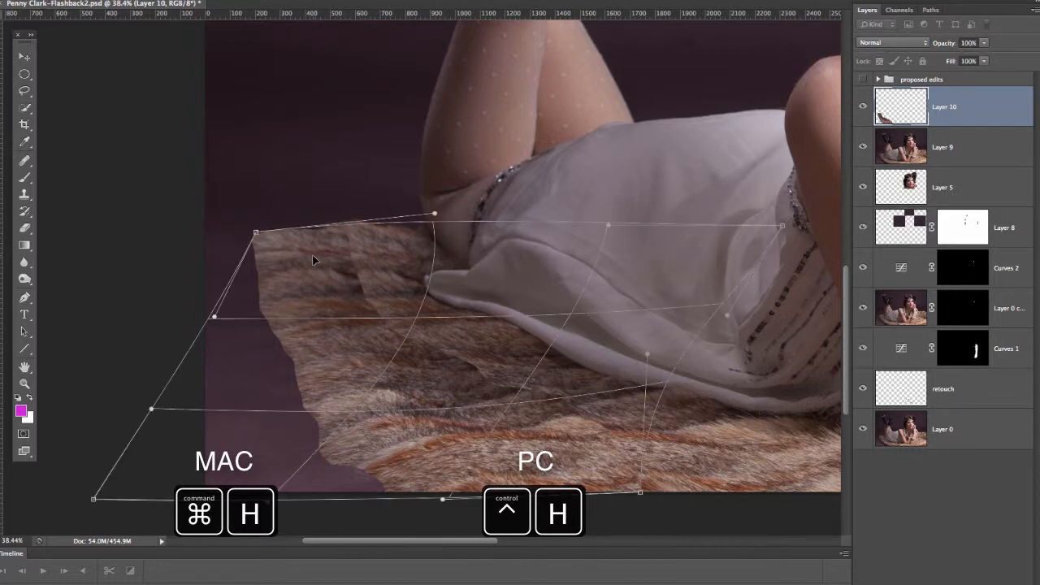
{"action": "key", "text": "ctrl+h"}
{"action": "key", "text": "ctrl+h"}
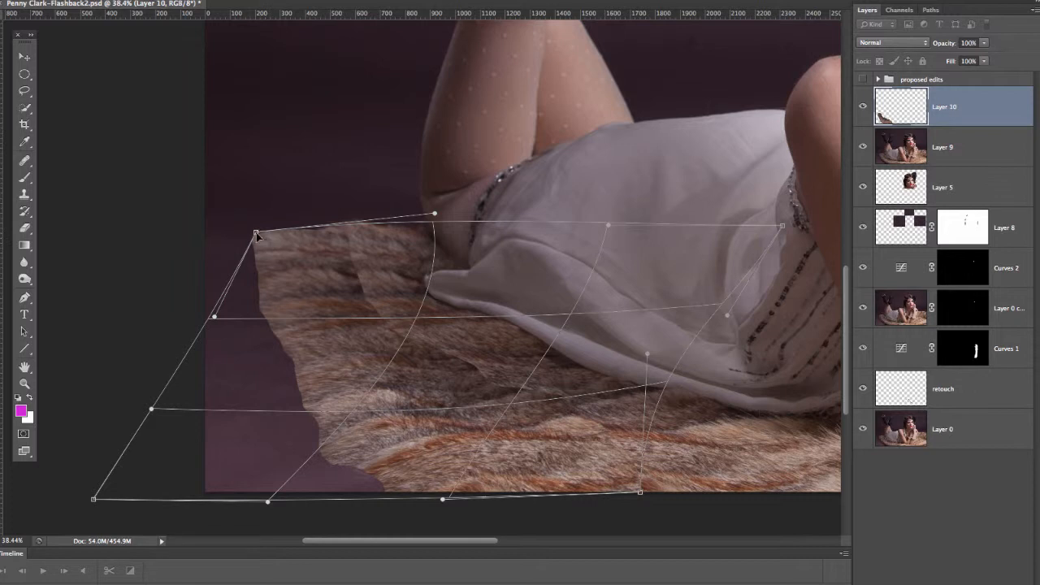
Step: Refine the warp at the fur copy's upper left corner, apply the transform, and merge the piece down into Layer 9
{"action": "left_click_drag", "start_coordinate": [256, 235], "coordinate": [264, 243]}
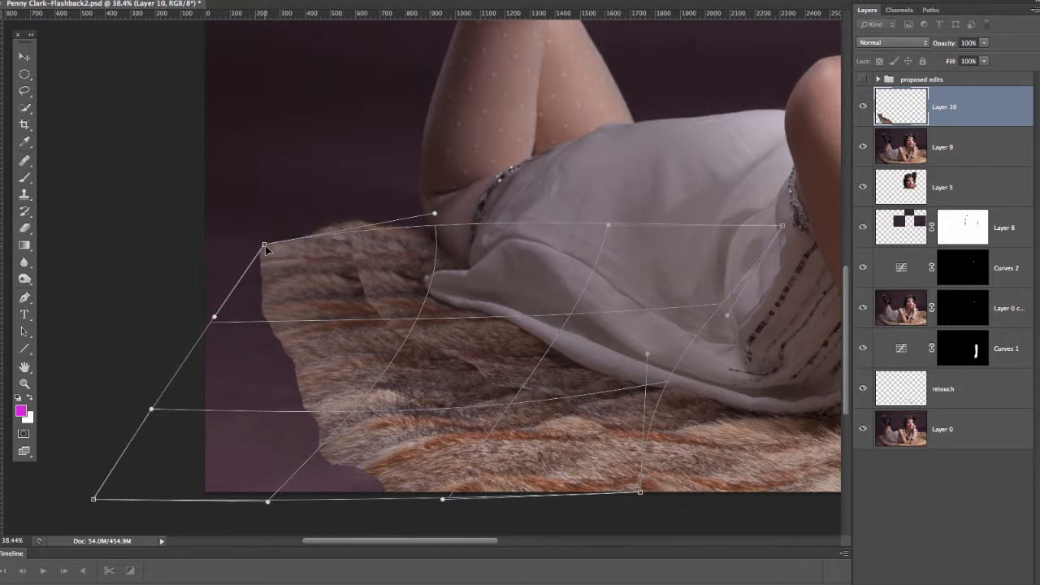
{"action": "left_click_drag", "start_coordinate": [264, 246], "coordinate": [251, 241]}
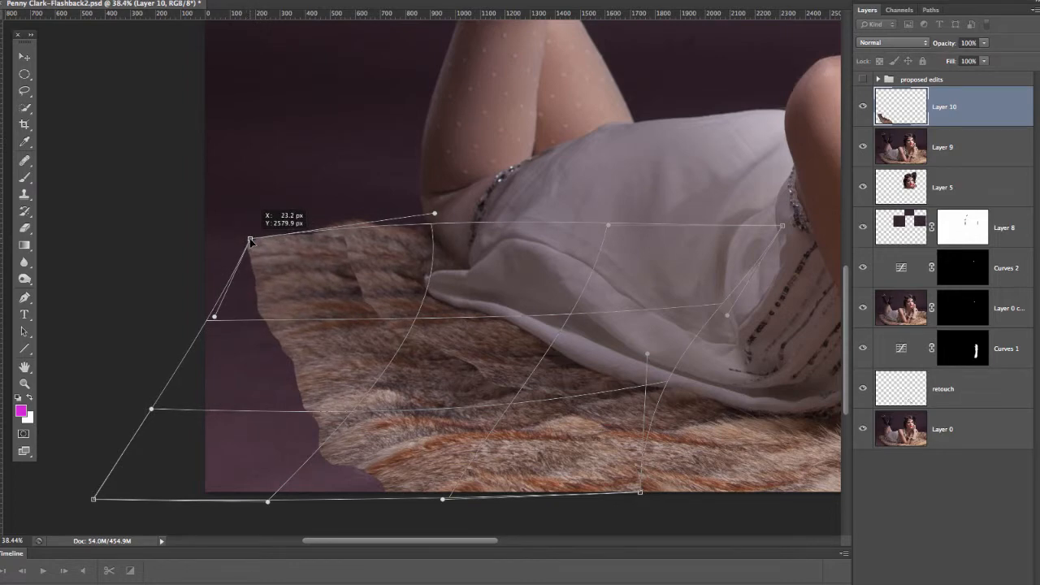
{"action": "left_click_drag", "start_coordinate": [353, 250], "coordinate": [349, 238]}
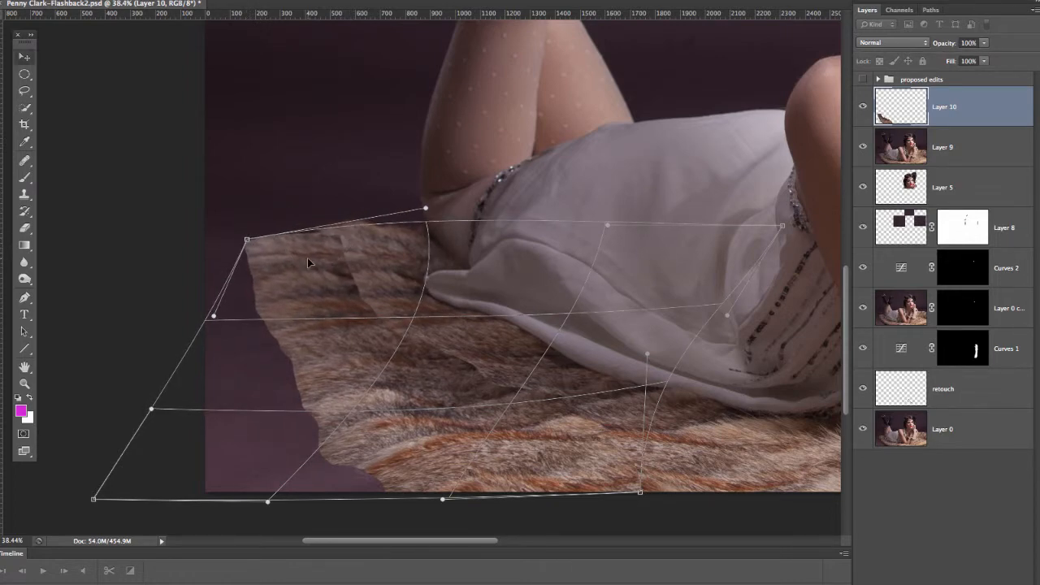
{"action": "key", "text": "Return"}
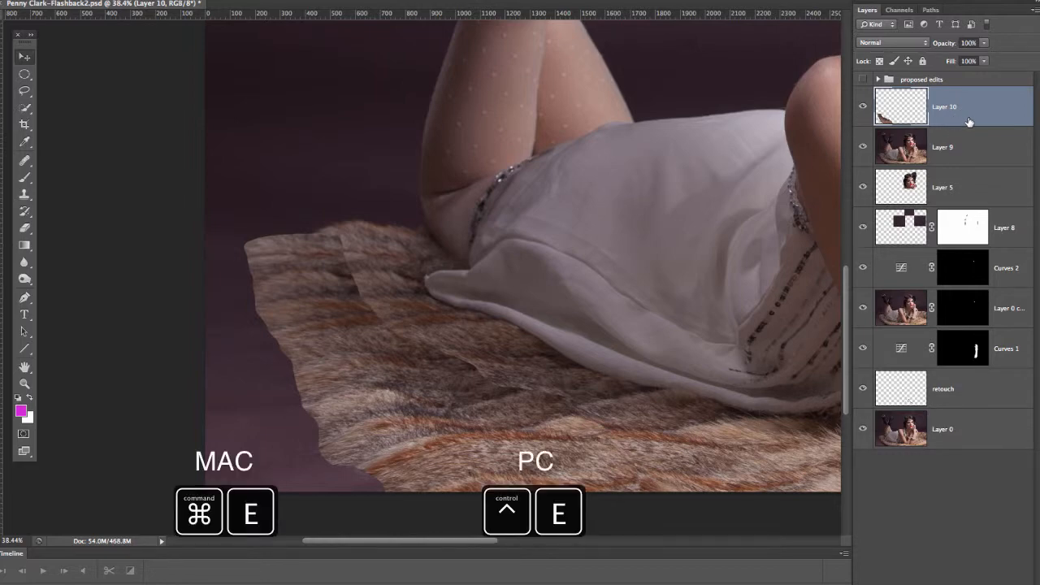
{"action": "key", "text": "ctrl+e"}
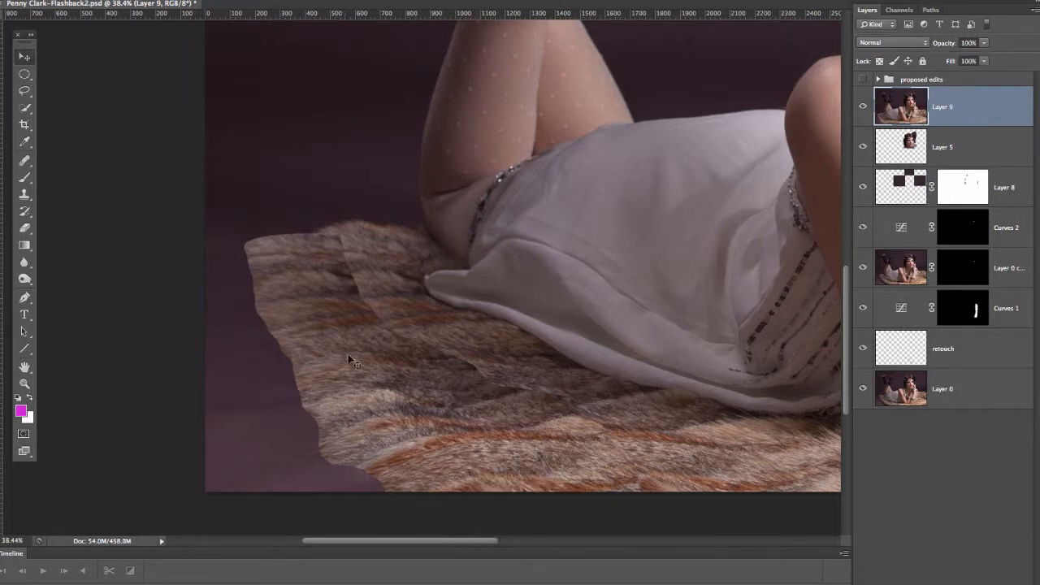
Step: Undo the trial shift of the layer, and set the Healing Brush to a 187 px diameter with 100% hardness
{"action": "left_click_drag", "start_coordinate": [365, 370], "coordinate": [451, 285]}
{"action": "key", "text": "super+z"}
{"action": "key", "text": "b"}
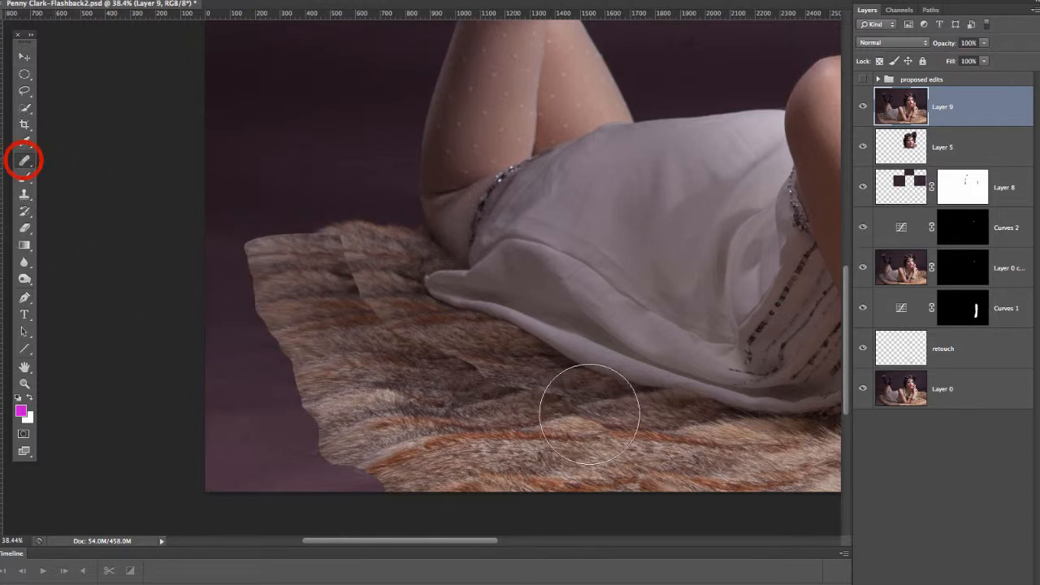
{"action": "mouse_move", "coordinate": [581, 395]}
{"action": "left_mouse_down"}
{"action": "mouse_move", "coordinate": [539, 399]}
{"action": "mouse_move", "coordinate": [542, 340]}
{"action": "mouse_move", "coordinate": [536, 563]}
{"action": "left_mouse_up"}
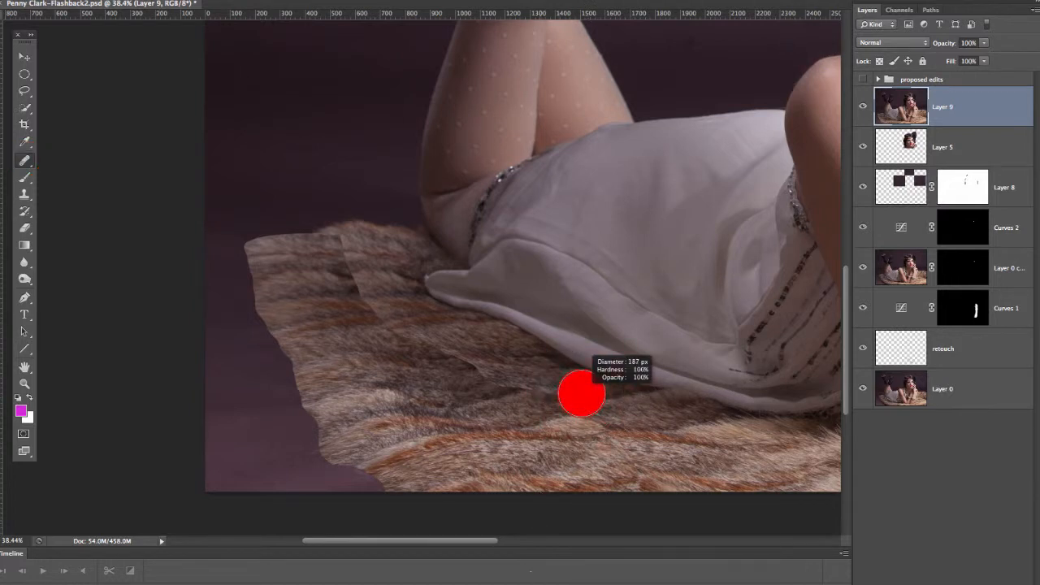
{"action": "mouse_move", "coordinate": [539, 468]}
{"action": "left_mouse_down"}
{"action": "mouse_move", "coordinate": [545, 293]}
{"action": "mouse_move", "coordinate": [555, 304]}
{"action": "left_mouse_up"}
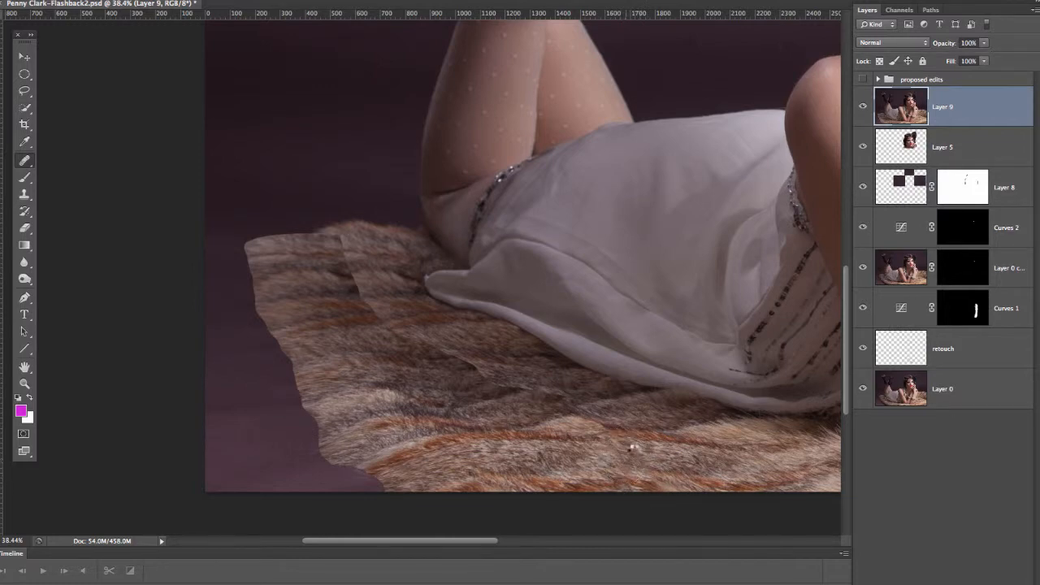
Step: Heal the diagonal seam across the middle of the rug, from below the dress hem up toward the orange stripe, using nearby fur
{"action": "key", "text": "z"}
{"action": "left_click_drag", "start_coordinate": [609, 432], "coordinate": [666, 436]}
{"action": "key", "text": "j"}
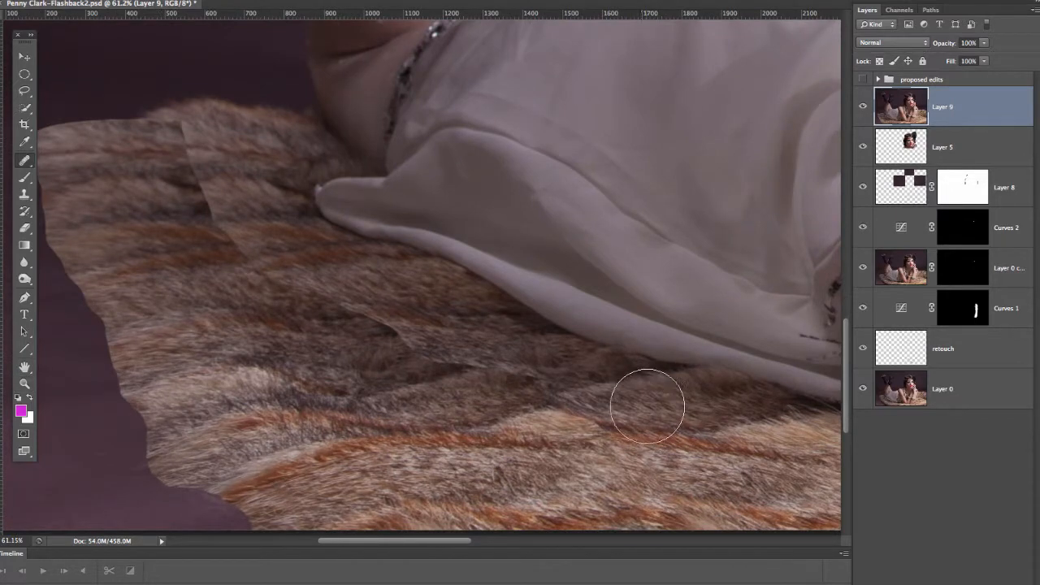
{"action": "mouse_move", "coordinate": [612, 417]}
{"action": "left_mouse_down"}
{"action": "mouse_move", "coordinate": [591, 394]}
{"action": "mouse_move", "coordinate": [582, 408]}
{"action": "left_mouse_up"}
{"action": "mouse_move", "coordinate": [603, 429]}
{"action": "left_mouse_down"}
{"action": "mouse_move", "coordinate": [496, 422]}
{"action": "mouse_move", "coordinate": [493, 412]}
{"action": "mouse_move", "coordinate": [545, 384]}
{"action": "mouse_move", "coordinate": [436, 362]}
{"action": "mouse_move", "coordinate": [344, 301]}
{"action": "mouse_move", "coordinate": [272, 285]}
{"action": "left_mouse_up"}
{"action": "left_click", "coordinate": [473, 401], "text": "alt"}
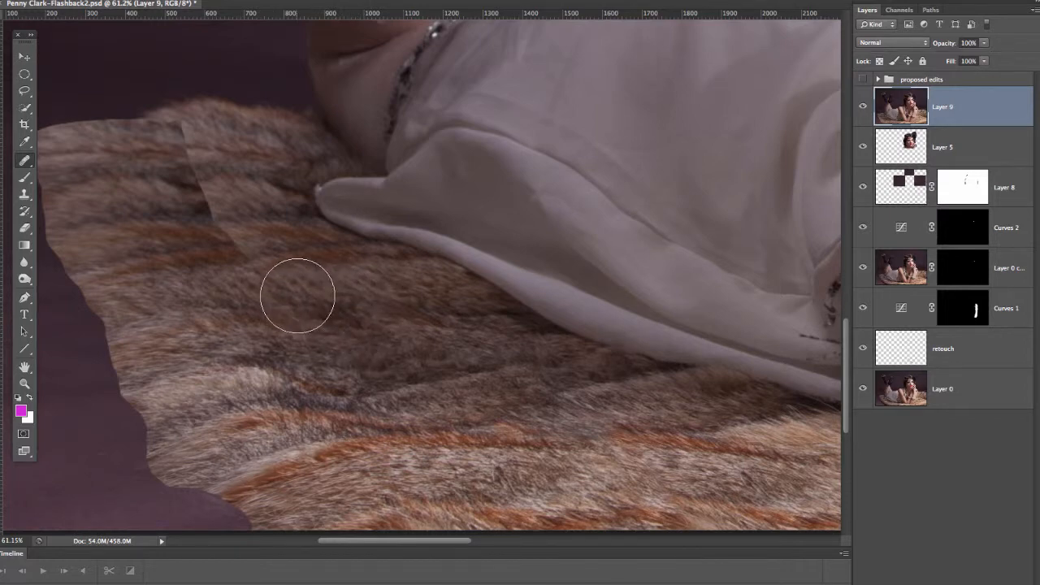
{"action": "left_click_drag", "start_coordinate": [279, 304], "coordinate": [263, 306]}
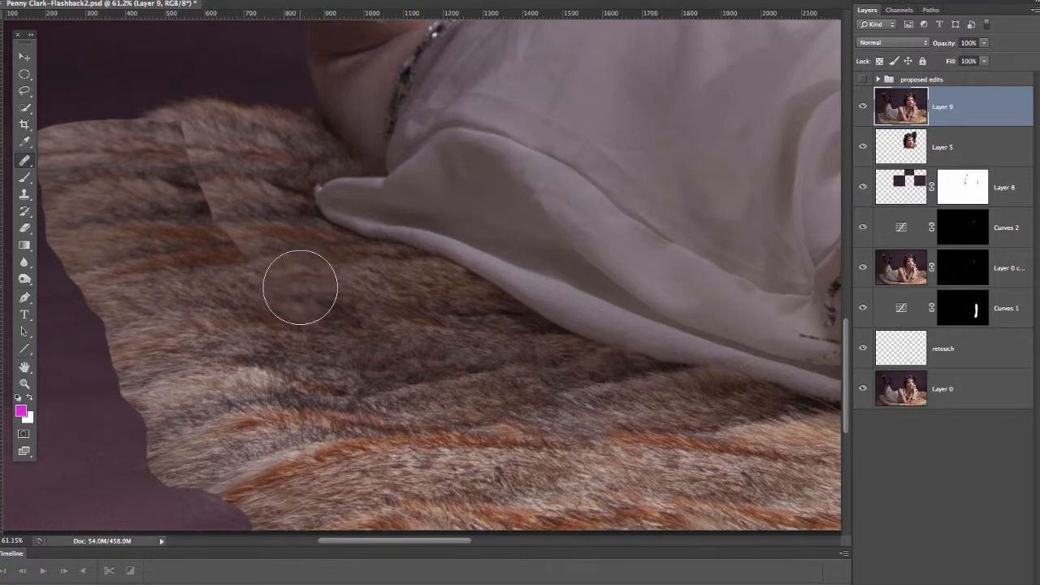
{"action": "left_click_drag", "start_coordinate": [292, 284], "coordinate": [249, 275]}
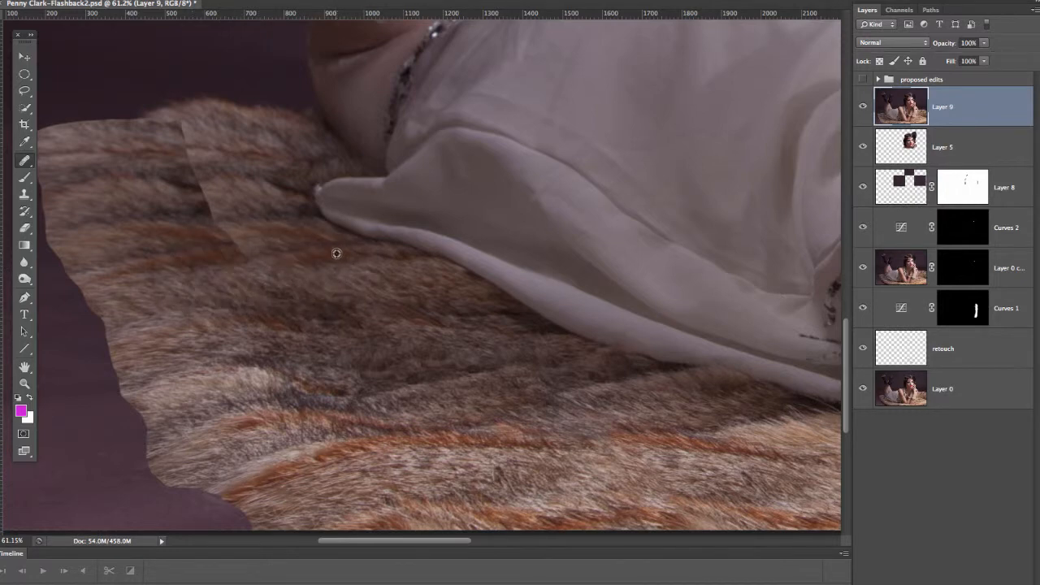
Step: Heal the seam from the orange stripe up to the rug's back edge, sampling the matching stripe beside it
{"action": "left_click", "coordinate": [320, 251], "text": "alt"}
{"action": "mouse_move", "coordinate": [263, 260]}
{"action": "left_mouse_down"}
{"action": "mouse_move", "coordinate": [247, 260]}
{"action": "mouse_move", "coordinate": [299, 258]}
{"action": "left_mouse_up"}
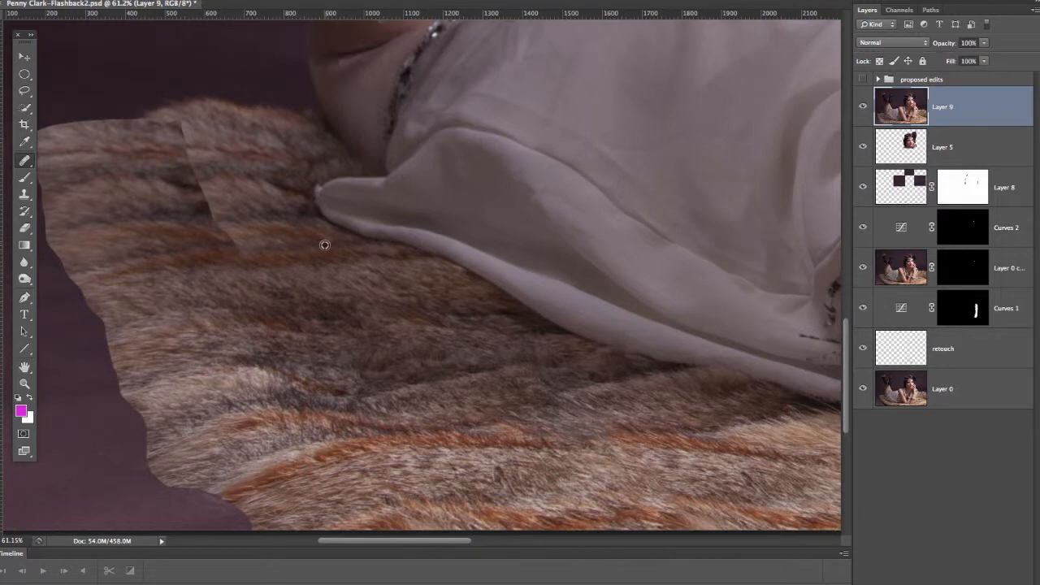
{"action": "mouse_move", "coordinate": [259, 247]}
{"action": "left_mouse_down"}
{"action": "mouse_move", "coordinate": [227, 239]}
{"action": "mouse_move", "coordinate": [259, 241]}
{"action": "mouse_move", "coordinate": [207, 235]}
{"action": "mouse_move", "coordinate": [221, 206]}
{"action": "mouse_move", "coordinate": [208, 209]}
{"action": "mouse_move", "coordinate": [196, 194]}
{"action": "mouse_move", "coordinate": [208, 189]}
{"action": "mouse_move", "coordinate": [196, 174]}
{"action": "mouse_move", "coordinate": [205, 172]}
{"action": "mouse_move", "coordinate": [170, 164]}
{"action": "mouse_move", "coordinate": [191, 155]}
{"action": "mouse_move", "coordinate": [174, 153]}
{"action": "mouse_move", "coordinate": [182, 130]}
{"action": "left_mouse_up"}
{"action": "left_click", "coordinate": [149, 197], "text": "alt"}
{"action": "left_click", "coordinate": [145, 173], "text": "alt"}
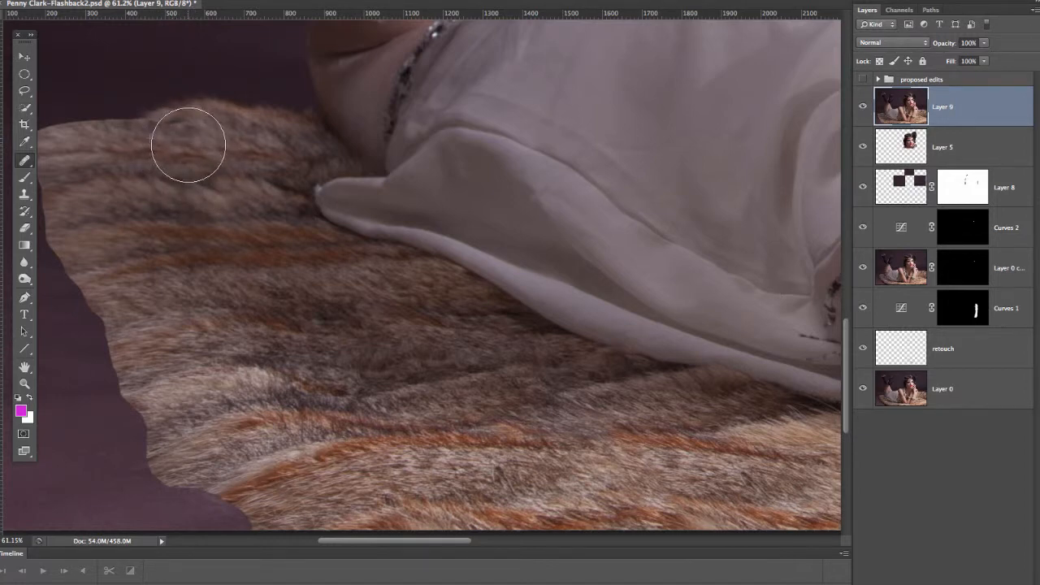
Step: Touch up the remaining seam traces in the fur just below the rug's back edge with the Healing Brush
{"action": "left_click", "coordinate": [271, 301], "text": "alt"}
{"action": "left_click", "coordinate": [235, 235]}
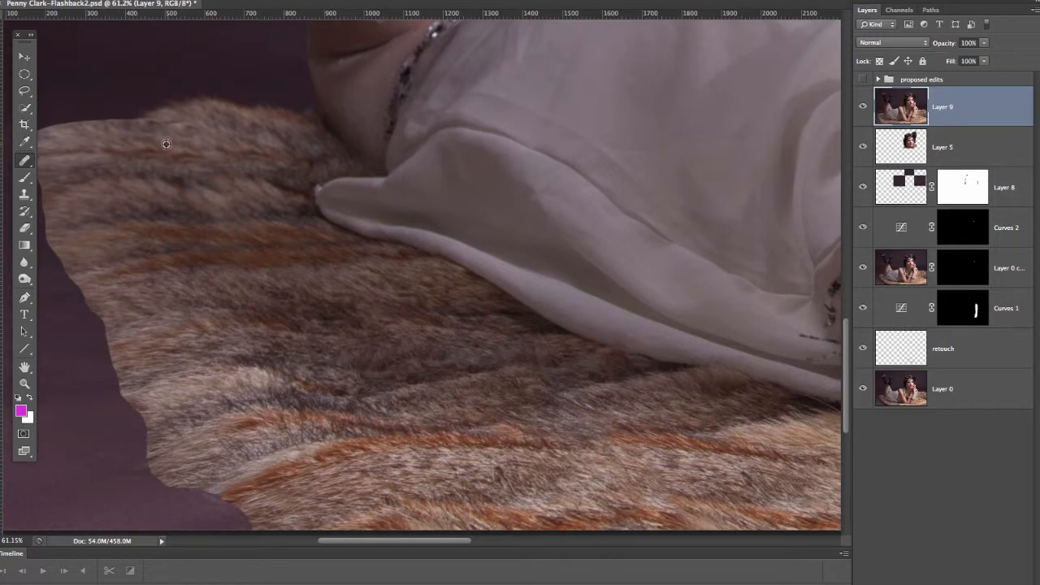
{"action": "left_click", "coordinate": [170, 146], "text": "alt"}
{"action": "left_click_drag", "start_coordinate": [180, 123], "coordinate": [153, 125]}
{"action": "left_click", "coordinate": [195, 182], "text": "alt"}
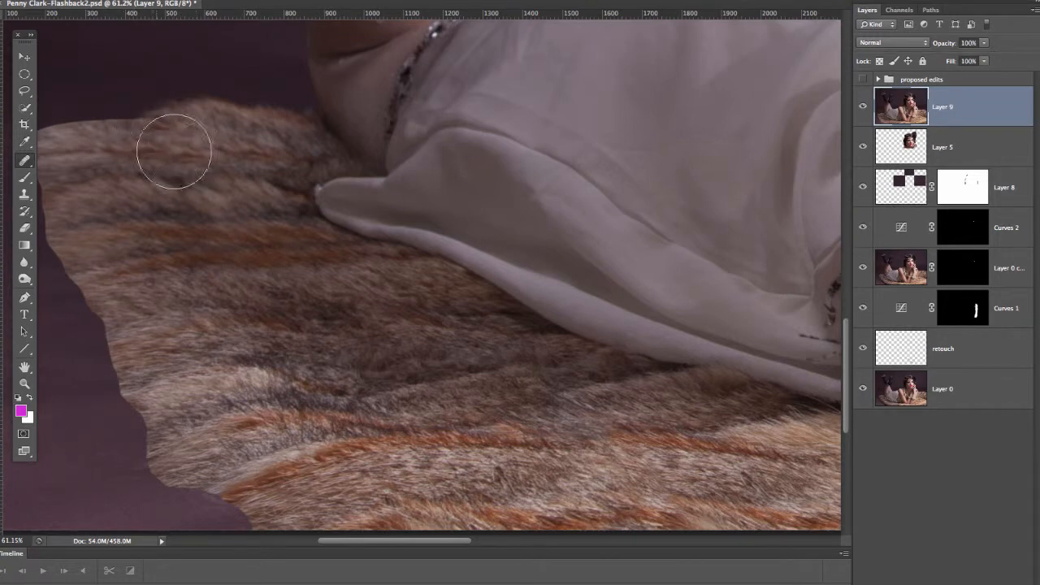
Step: Lasso the fluffy section of the rug's back edge with some background above it, and copy it to a new layer
{"action": "key", "text": "z"}
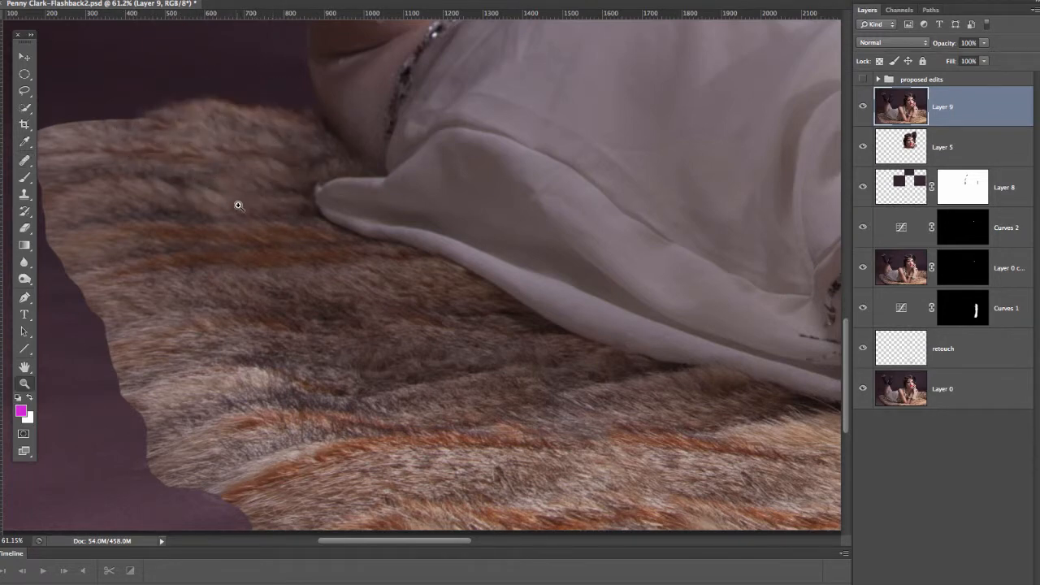
{"action": "left_click", "coordinate": [238, 206], "text": "alt"}
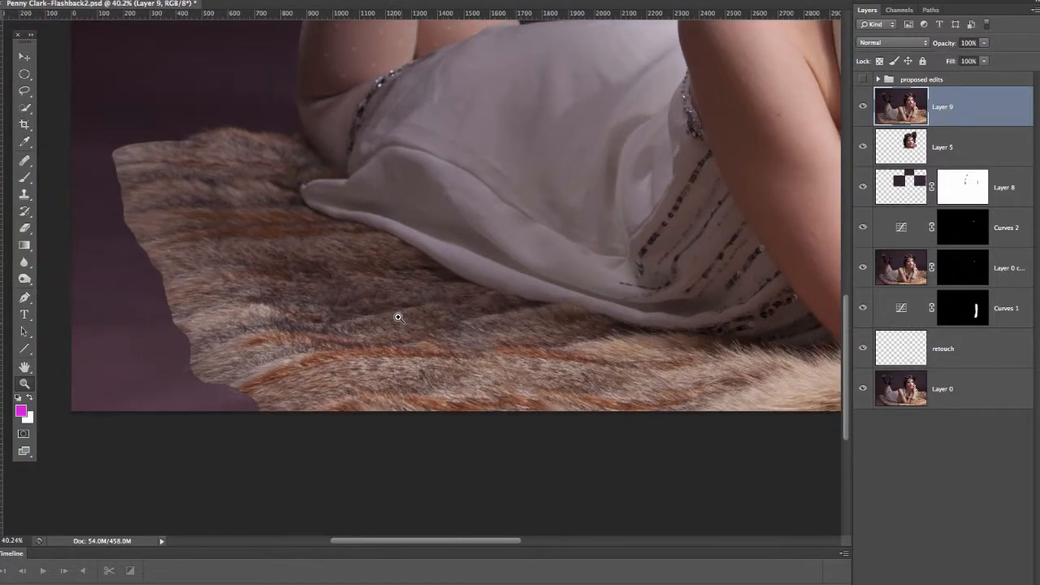
{"action": "key", "text": "j"}
{"action": "scroll", "coordinate": [466, 290], "scroll_direction": "left", "scroll_amount": 5}
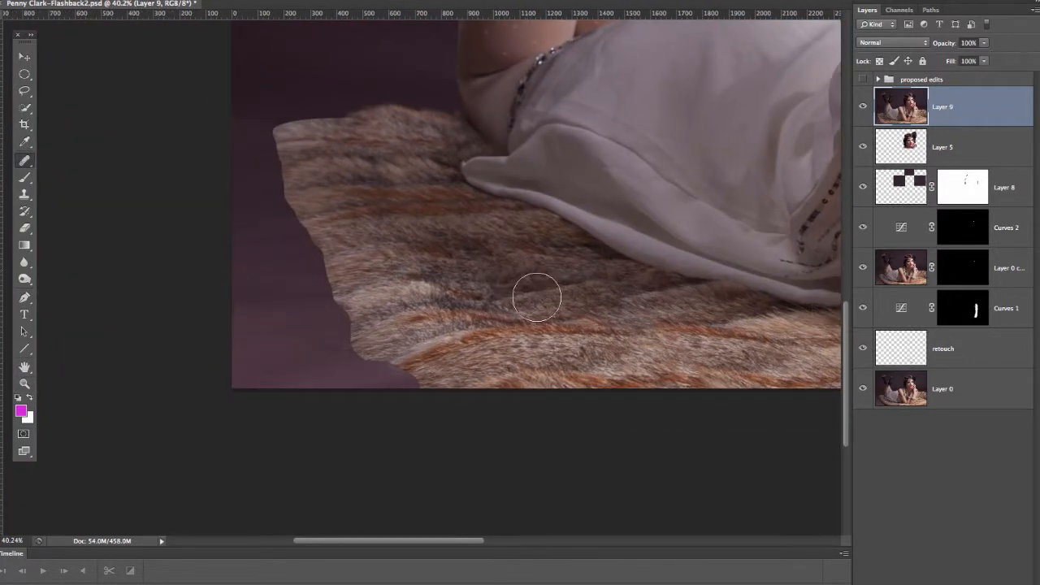
{"action": "left_click_drag", "start_coordinate": [397, 171], "coordinate": [447, 213]}
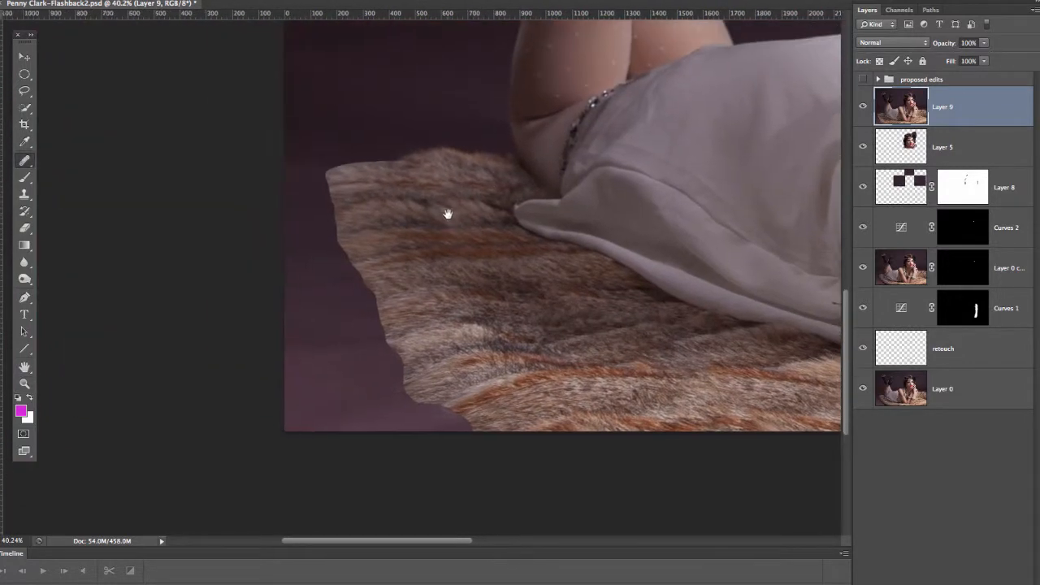
{"action": "key", "text": "z"}
{"action": "mouse_move", "coordinate": [471, 181]}
{"action": "left_mouse_down"}
{"action": "mouse_move", "coordinate": [511, 193]}
{"action": "mouse_move", "coordinate": [504, 253]}
{"action": "left_mouse_up"}
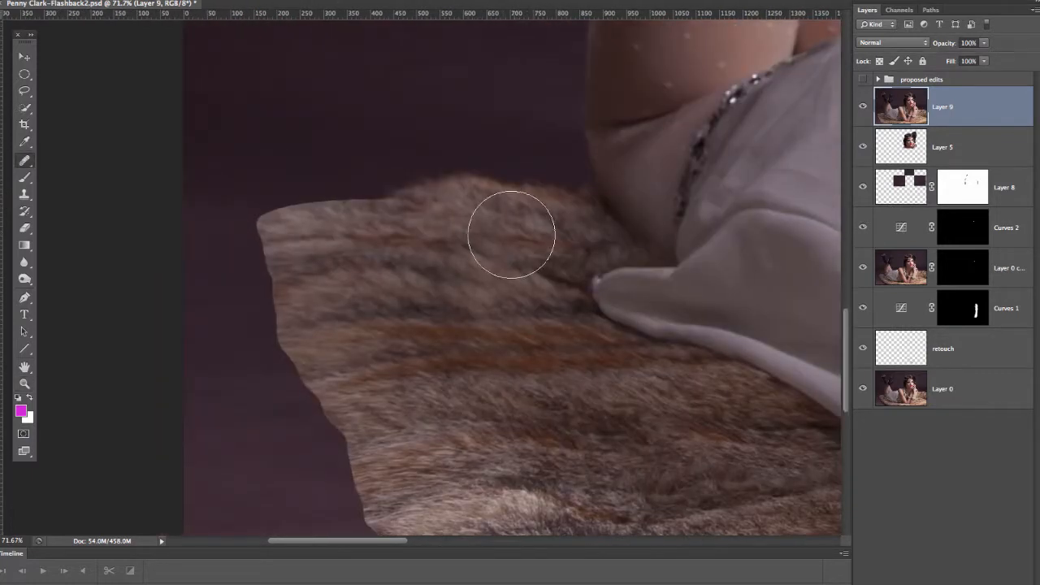
{"action": "key", "text": "l"}
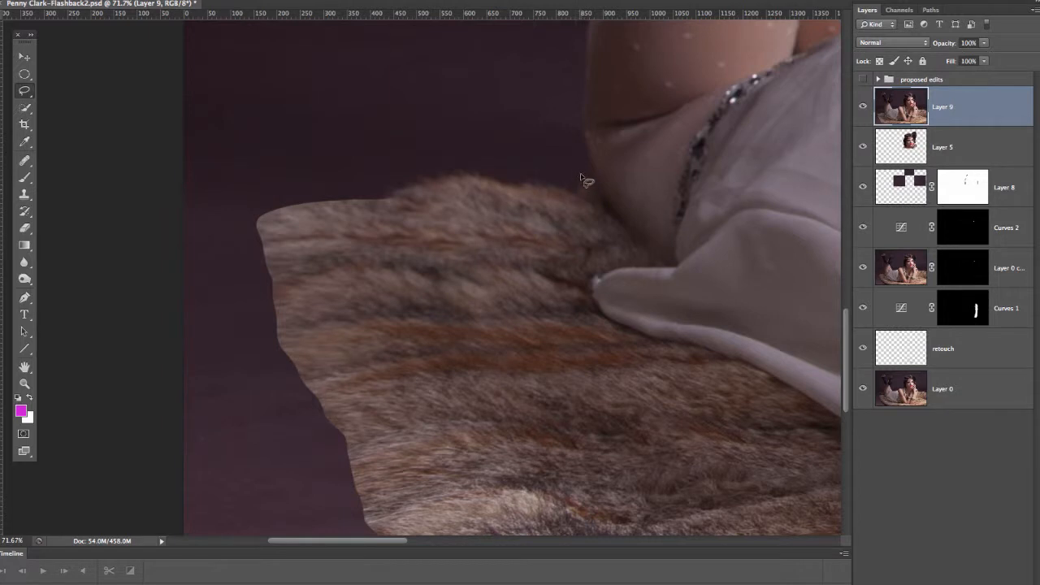
{"action": "left_click_drag", "start_coordinate": [536, 217], "coordinate": [441, 216]}
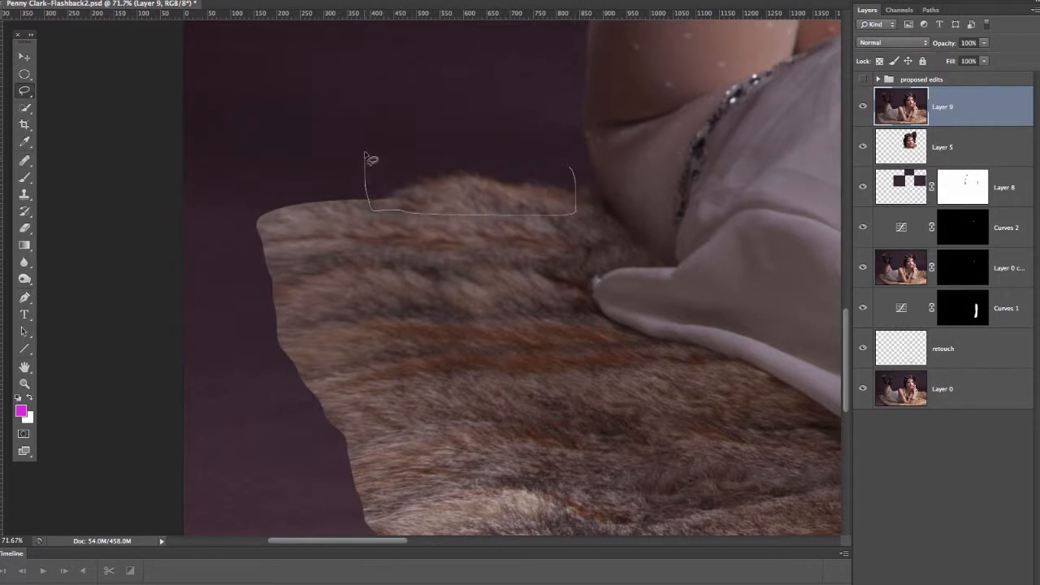
{"action": "mouse_move", "coordinate": [366, 154]}
{"action": "left_mouse_down"}
{"action": "mouse_move", "coordinate": [527, 150]}
{"action": "mouse_move", "coordinate": [570, 168]}
{"action": "mouse_move", "coordinate": [557, 209]}
{"action": "left_mouse_up"}
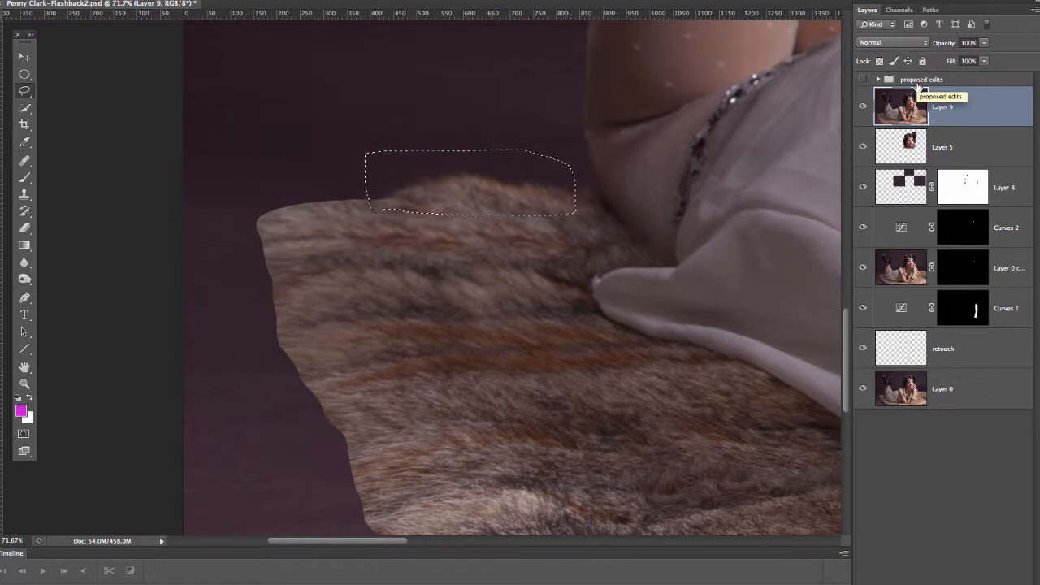
{"action": "key", "text": "ctrl+j"}
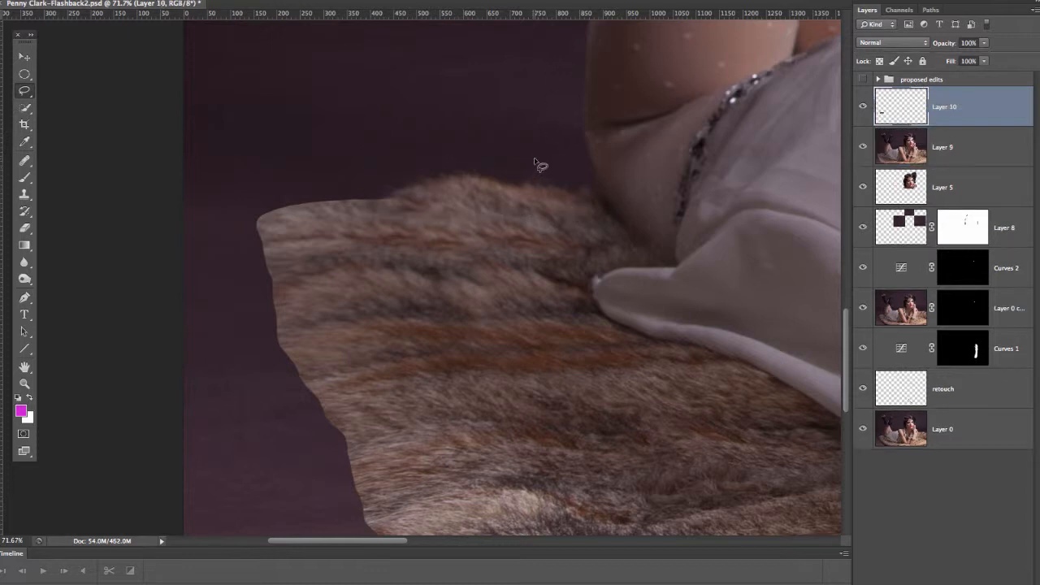
Step: Move the copied fluffy edge over the smooth back corner of the extension, rotating it counterclockwise and stretching it outward to fit
{"action": "key", "text": "v"}
{"action": "left_click_drag", "start_coordinate": [497, 188], "coordinate": [376, 191]}
{"action": "key", "text": "ctrl+t"}
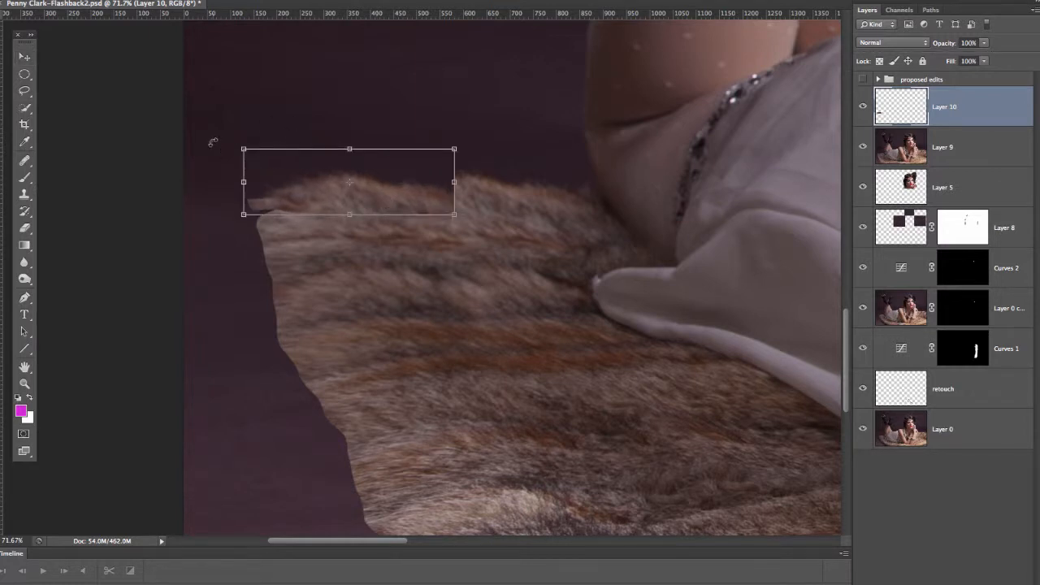
{"action": "left_click_drag", "start_coordinate": [212, 143], "coordinate": [235, 160]}
{"action": "mouse_move", "coordinate": [329, 178]}
{"action": "left_mouse_down"}
{"action": "mouse_move", "coordinate": [319, 179]}
{"action": "mouse_move", "coordinate": [329, 182]}
{"action": "left_mouse_up"}
{"action": "left_click_drag", "start_coordinate": [239, 200], "coordinate": [218, 202]}
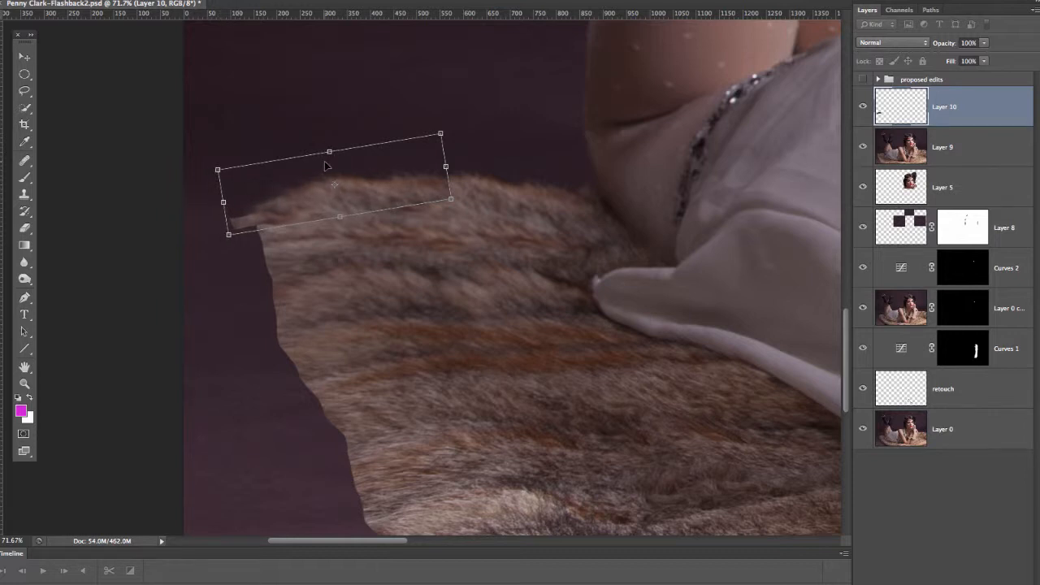
{"action": "key", "text": "Return"}
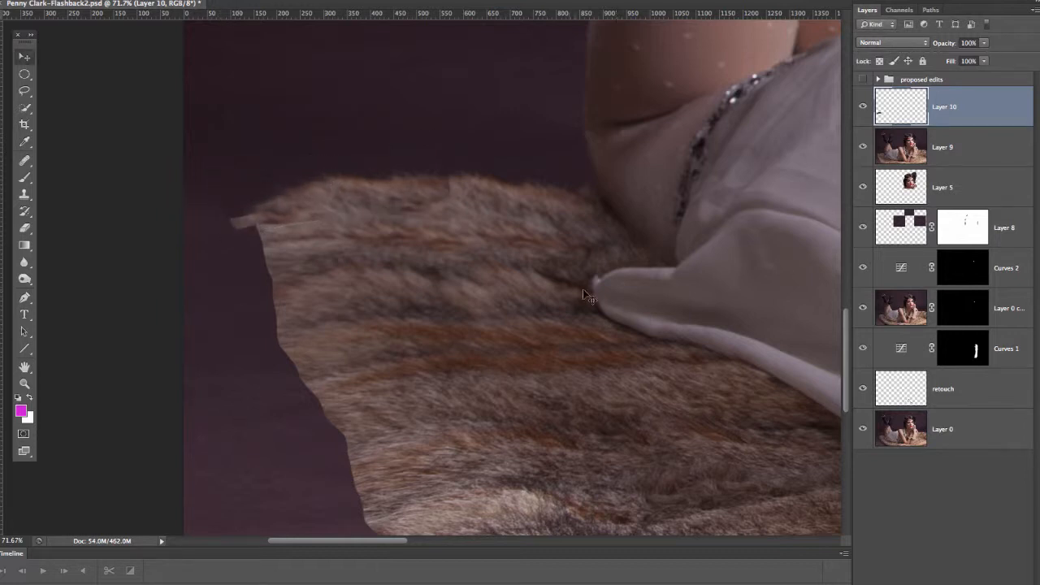
Step: Erase the stray fur tip sticking out past the rug's back corner, and merge the edge piece down into Layer 9
{"action": "key", "text": "e"}
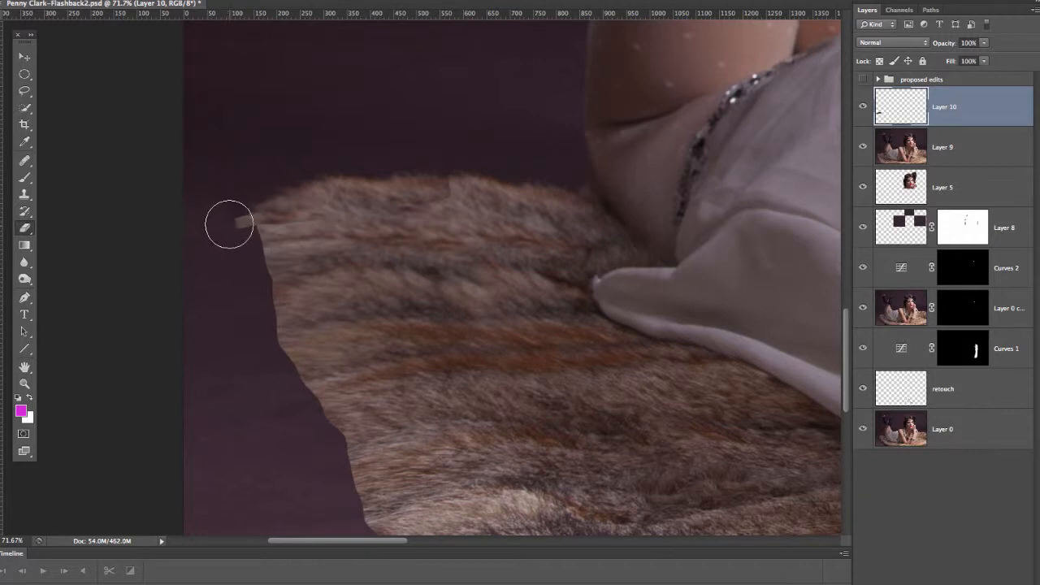
{"action": "mouse_move", "coordinate": [232, 208]}
{"action": "left_mouse_down"}
{"action": "mouse_move", "coordinate": [243, 219]}
{"action": "mouse_move", "coordinate": [234, 200]}
{"action": "left_mouse_up"}
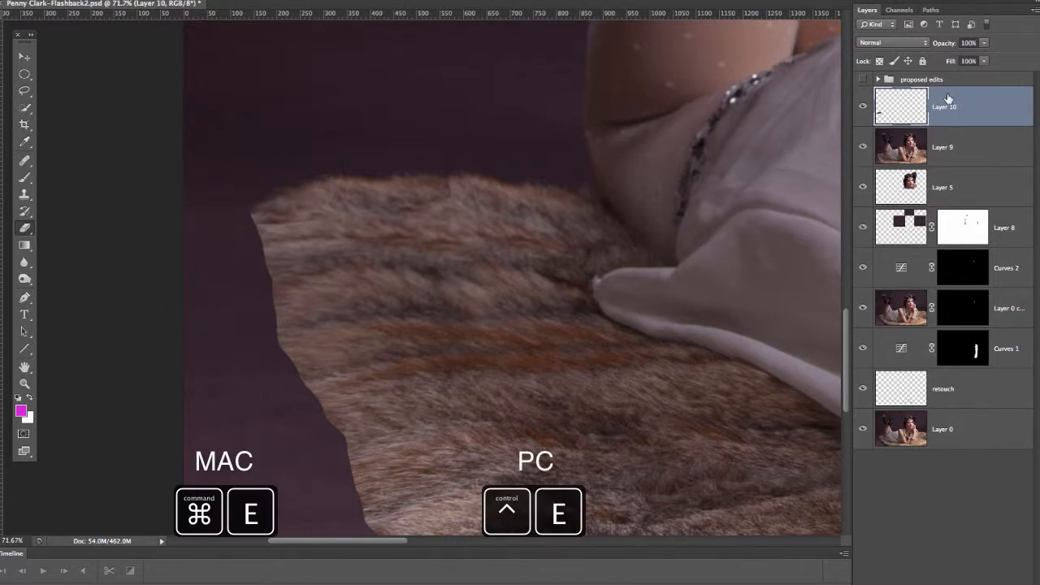
{"action": "key", "text": "ctrl+e"}
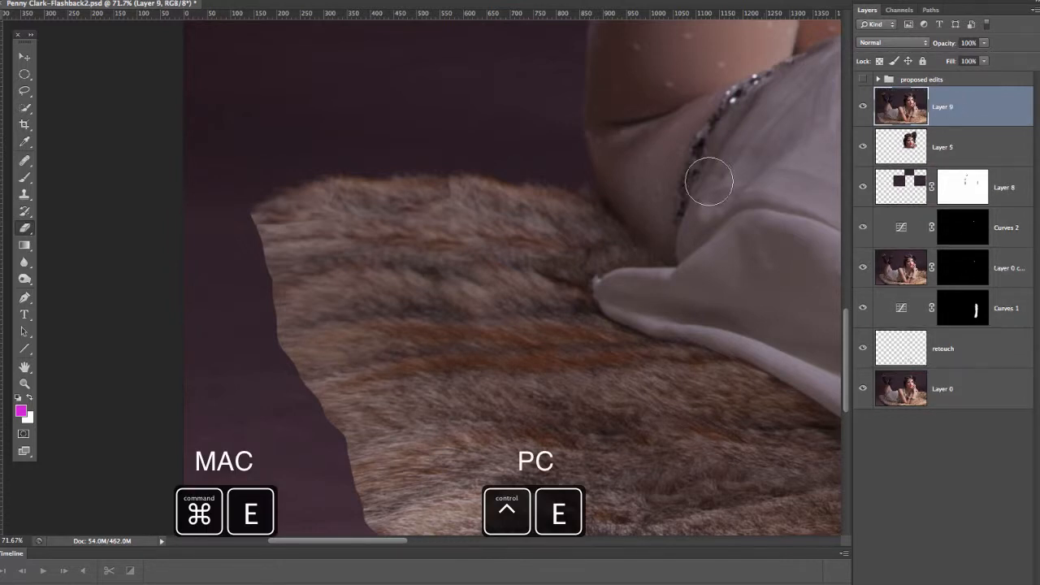
Step: Heal the join and repeated fur patterns along the rug's back edge, from the overlap toward the outer corner
{"action": "key", "text": "j"}
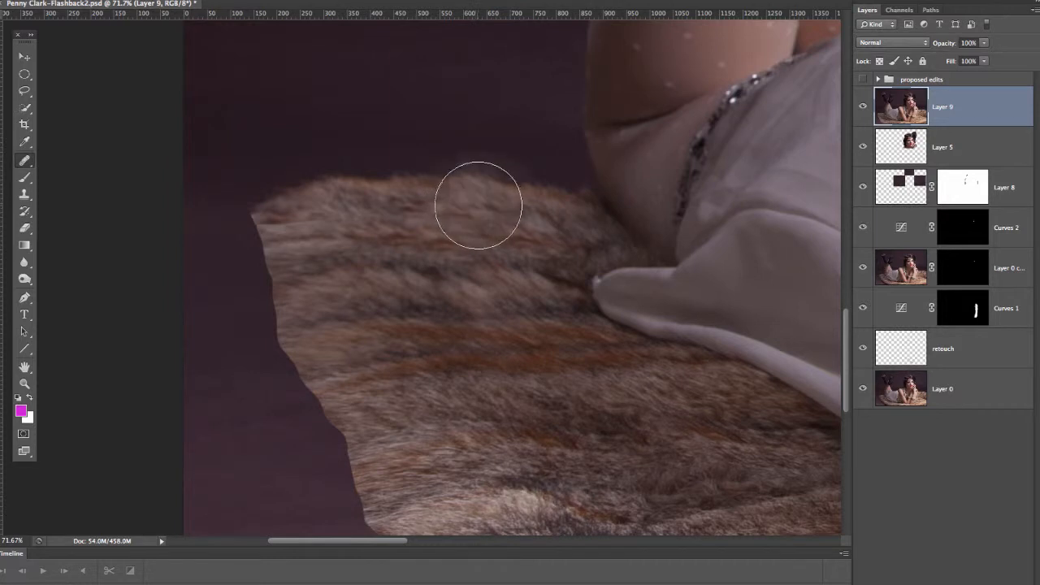
{"action": "mouse_move", "coordinate": [488, 210]}
{"action": "left_mouse_down"}
{"action": "mouse_move", "coordinate": [449, 231]}
{"action": "mouse_move", "coordinate": [459, 195]}
{"action": "mouse_move", "coordinate": [401, 208]}
{"action": "mouse_move", "coordinate": [452, 194]}
{"action": "left_mouse_up"}
{"action": "left_click", "coordinate": [473, 209], "text": "alt"}
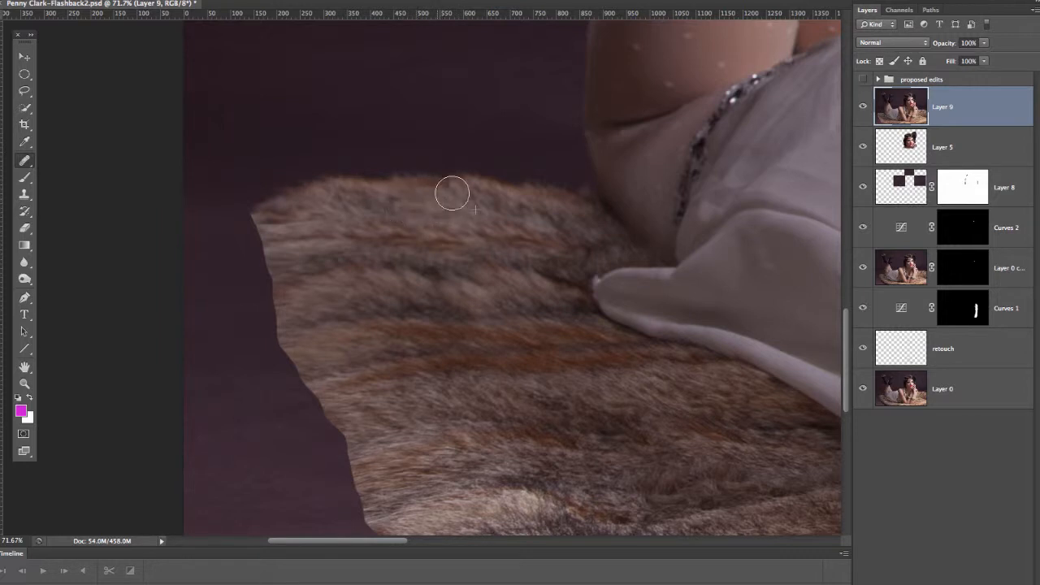
{"action": "left_click", "coordinate": [388, 214], "text": "alt"}
{"action": "mouse_move", "coordinate": [316, 223]}
{"action": "left_mouse_down"}
{"action": "mouse_move", "coordinate": [265, 233]}
{"action": "mouse_move", "coordinate": [316, 222]}
{"action": "mouse_move", "coordinate": [270, 218]}
{"action": "mouse_move", "coordinate": [339, 213]}
{"action": "left_mouse_up"}
{"action": "left_click", "coordinate": [386, 232], "text": "alt"}
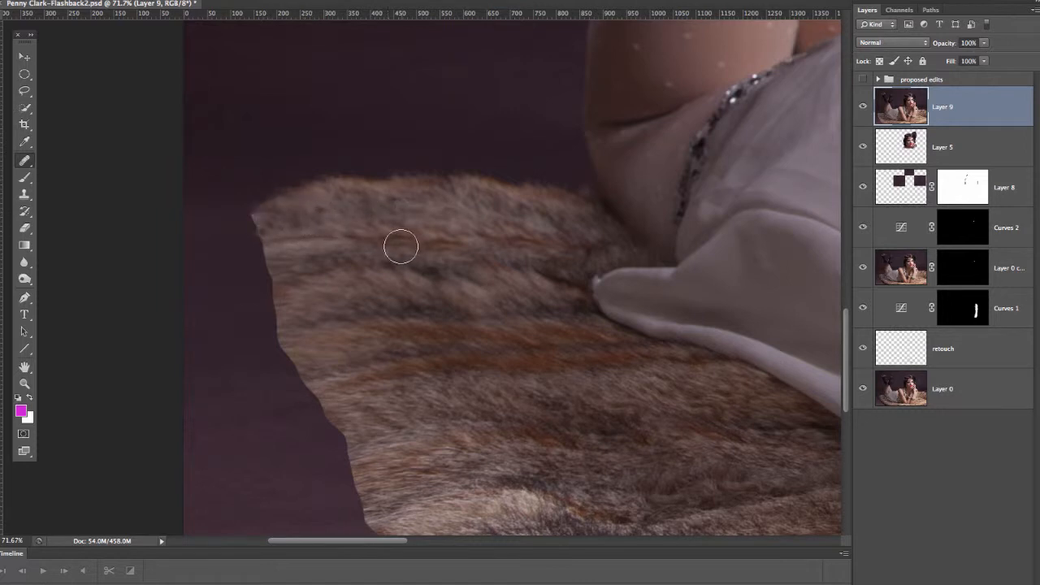
{"action": "left_click", "coordinate": [414, 200], "text": "alt"}
{"action": "left_click_drag", "start_coordinate": [351, 203], "coordinate": [323, 199]}
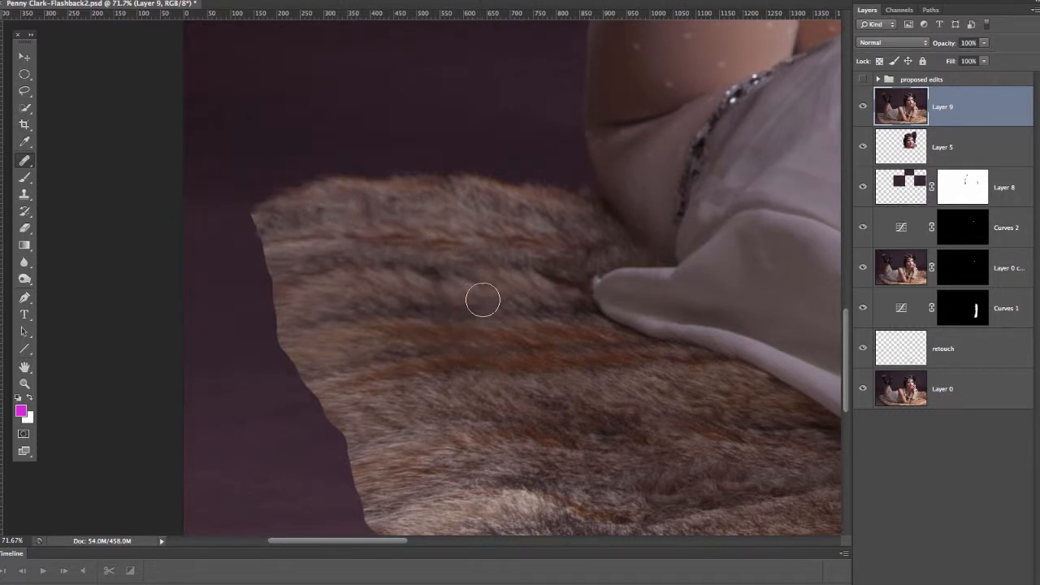
Step: Compare the extended rug with the original by toggling Layer 9's visibility, and examine the original fur edge and its shadow
{"action": "key", "text": "z"}
{"action": "left_click_drag", "start_coordinate": [472, 300], "coordinate": [412, 313]}
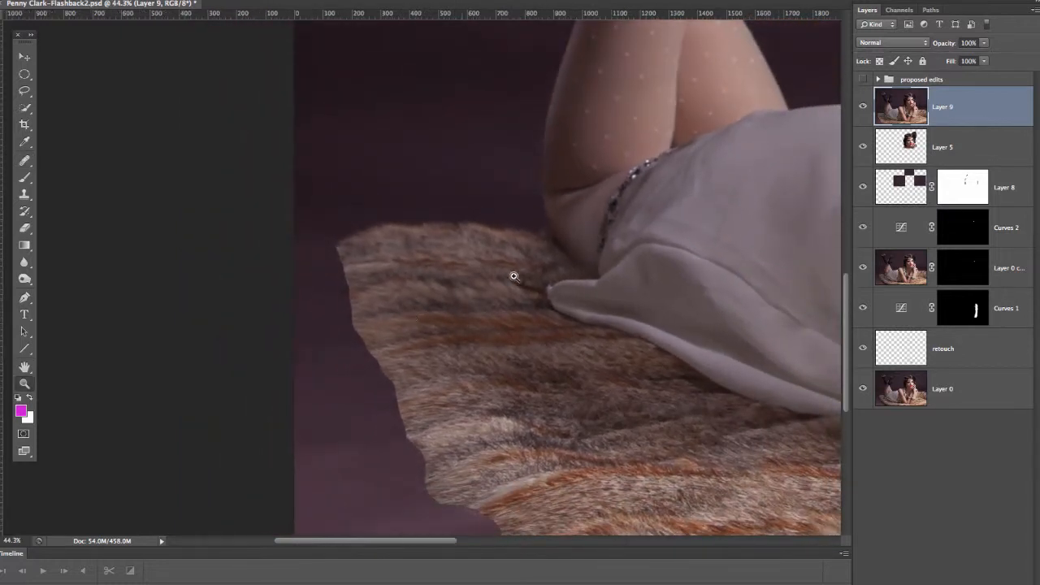
{"action": "key", "text": "j"}
{"action": "left_click", "coordinate": [863, 108]}
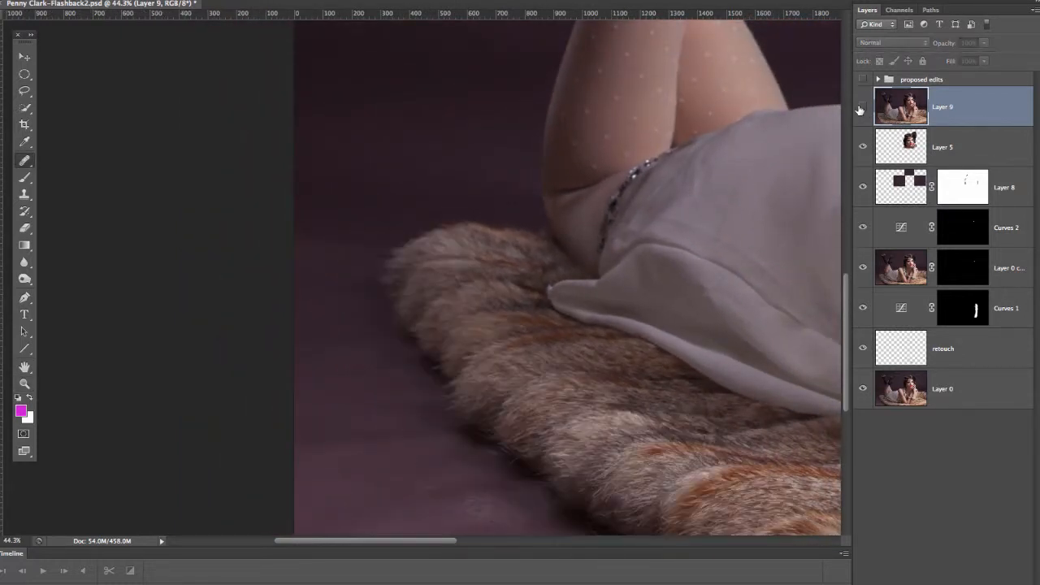
{"action": "left_click", "coordinate": [863, 108]}
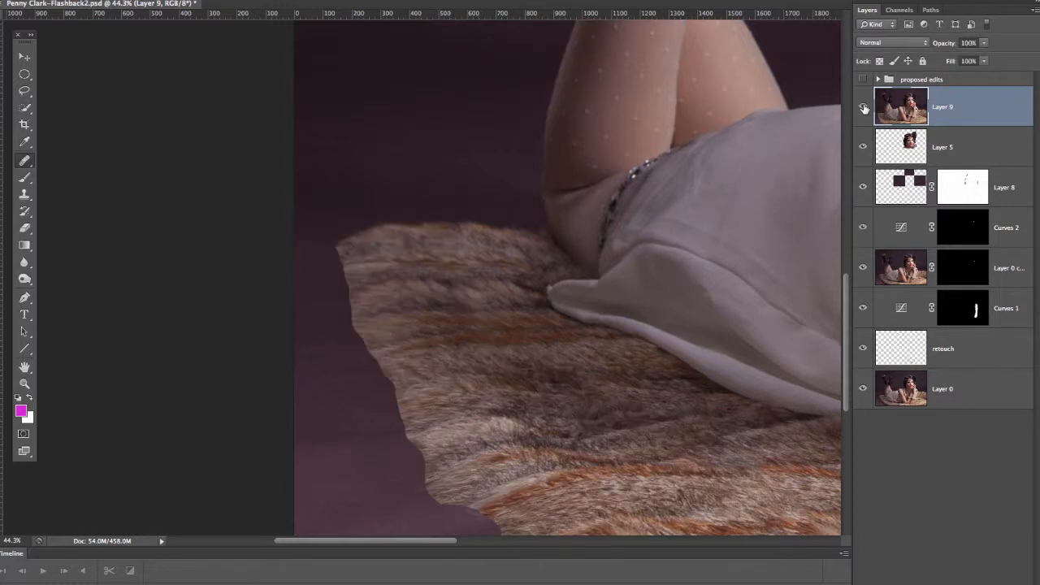
{"action": "left_click", "coordinate": [864, 109]}
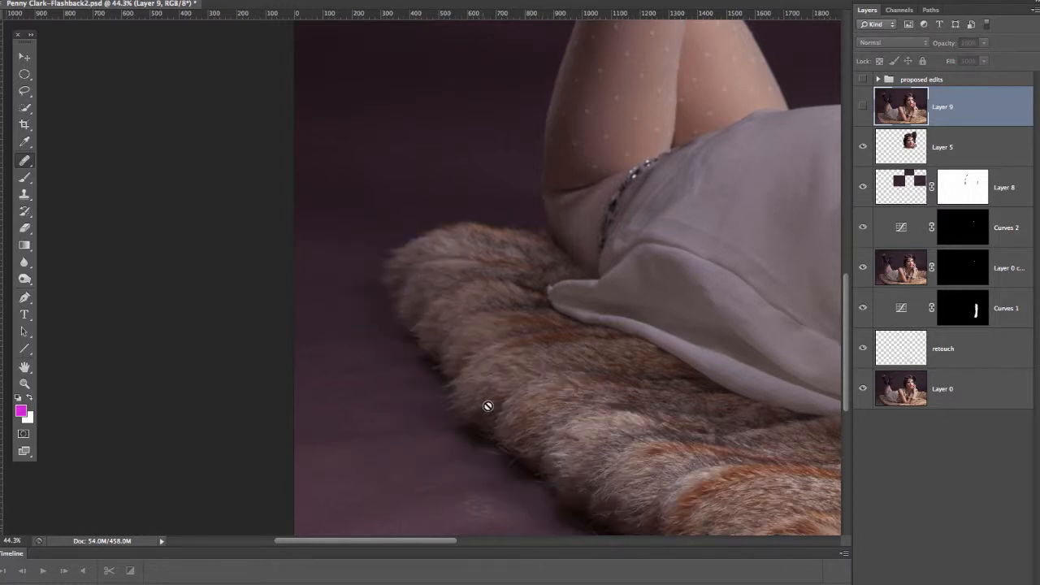
{"action": "scroll", "coordinate": [490, 313], "scroll_direction": "down", "scroll_amount": 3}
{"action": "scroll", "coordinate": [457, 295], "scroll_direction": "right", "scroll_amount": 2}
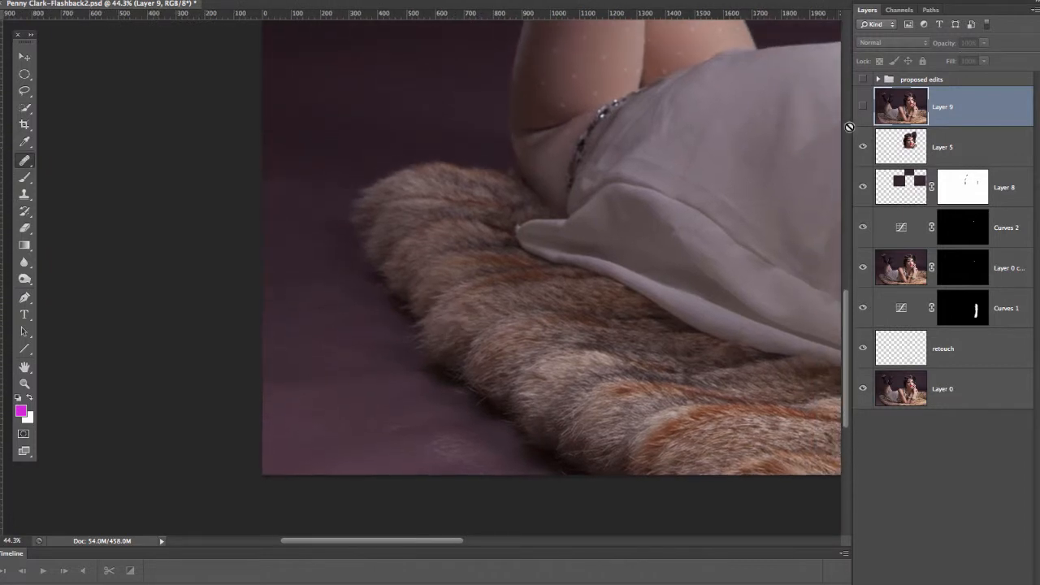
Step: Show Layer 9 again, lasso the rug's extended end with some surrounding background, and copy the selection to a new layer
{"action": "left_click", "coordinate": [864, 108]}
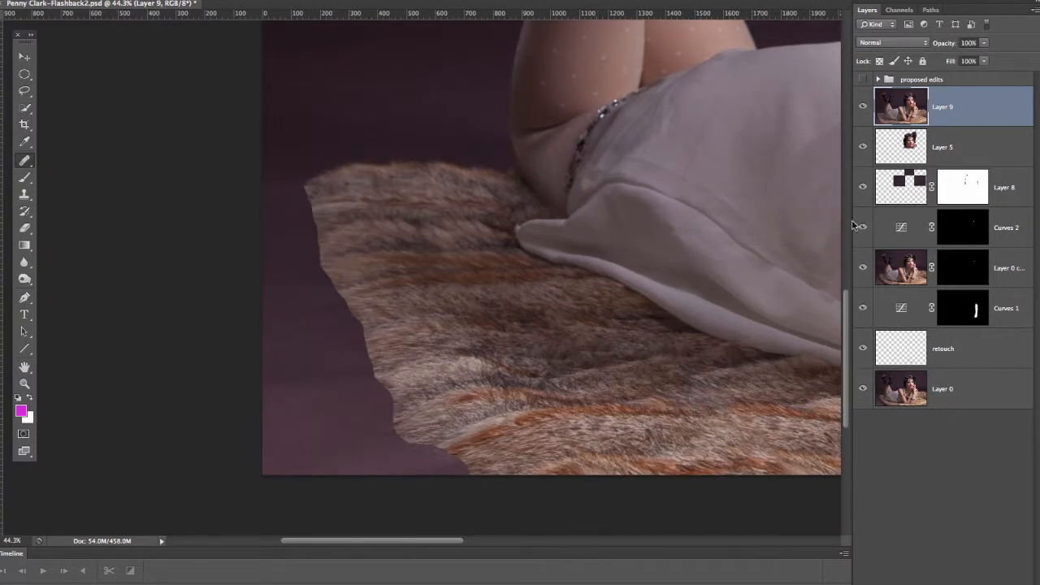
{"action": "key", "text": "l"}
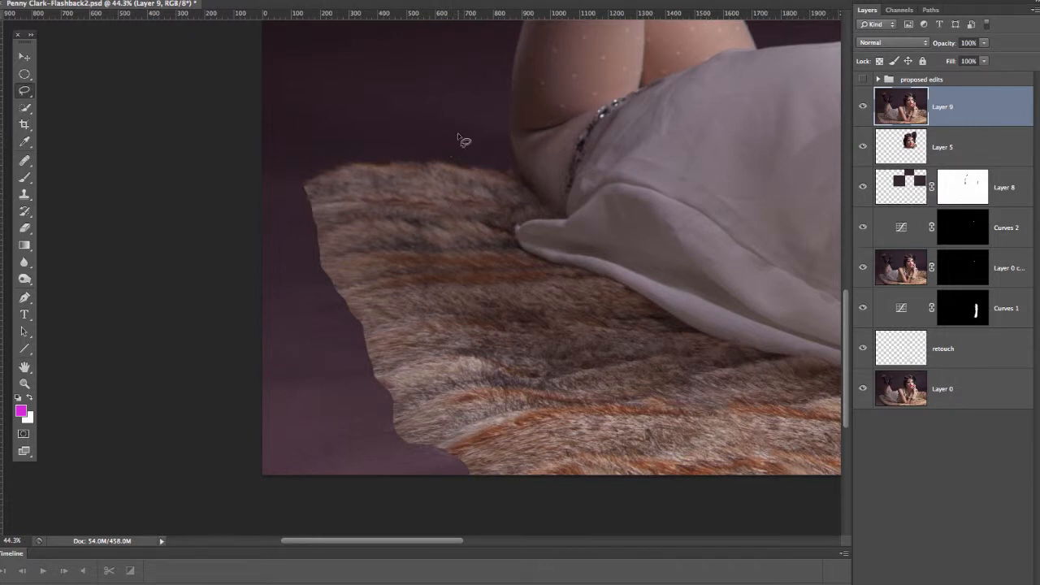
{"action": "mouse_move", "coordinate": [502, 244]}
{"action": "left_mouse_down"}
{"action": "mouse_move", "coordinate": [527, 277]}
{"action": "mouse_move", "coordinate": [682, 356]}
{"action": "mouse_move", "coordinate": [738, 400]}
{"action": "left_mouse_up"}
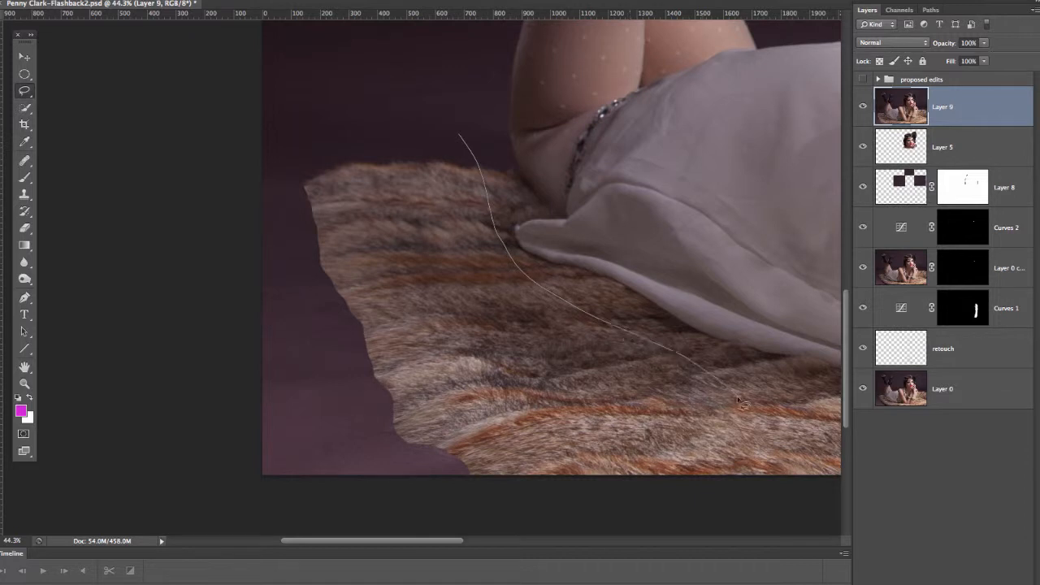
{"action": "mouse_move", "coordinate": [741, 488]}
{"action": "left_mouse_down"}
{"action": "mouse_move", "coordinate": [498, 491]}
{"action": "mouse_move", "coordinate": [359, 454]}
{"action": "mouse_move", "coordinate": [328, 395]}
{"action": "mouse_move", "coordinate": [305, 311]}
{"action": "mouse_move", "coordinate": [289, 136]}
{"action": "mouse_move", "coordinate": [424, 133]}
{"action": "mouse_move", "coordinate": [455, 136]}
{"action": "left_mouse_up"}
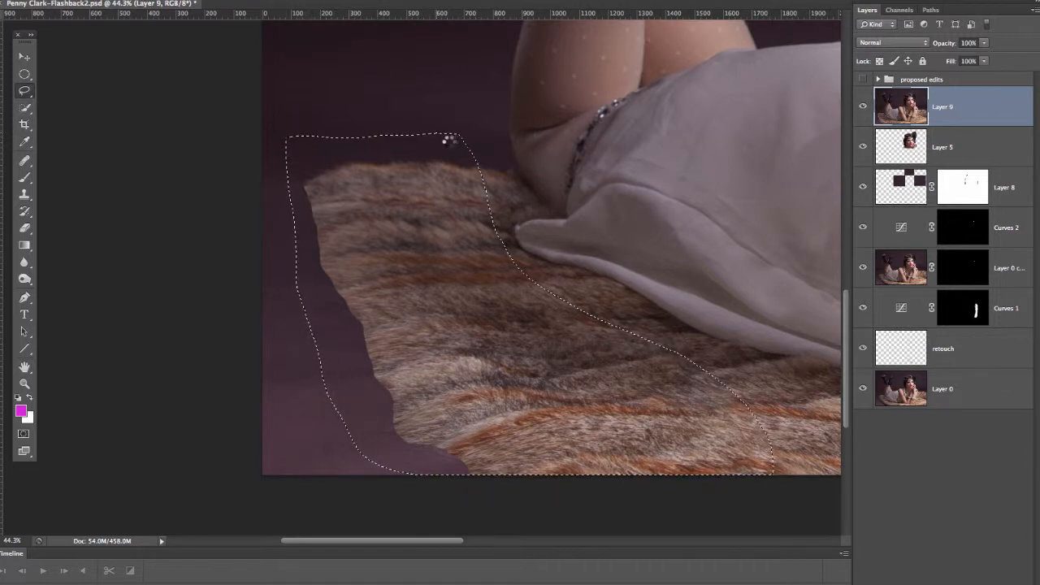
{"action": "key", "text": "ctrl+j"}
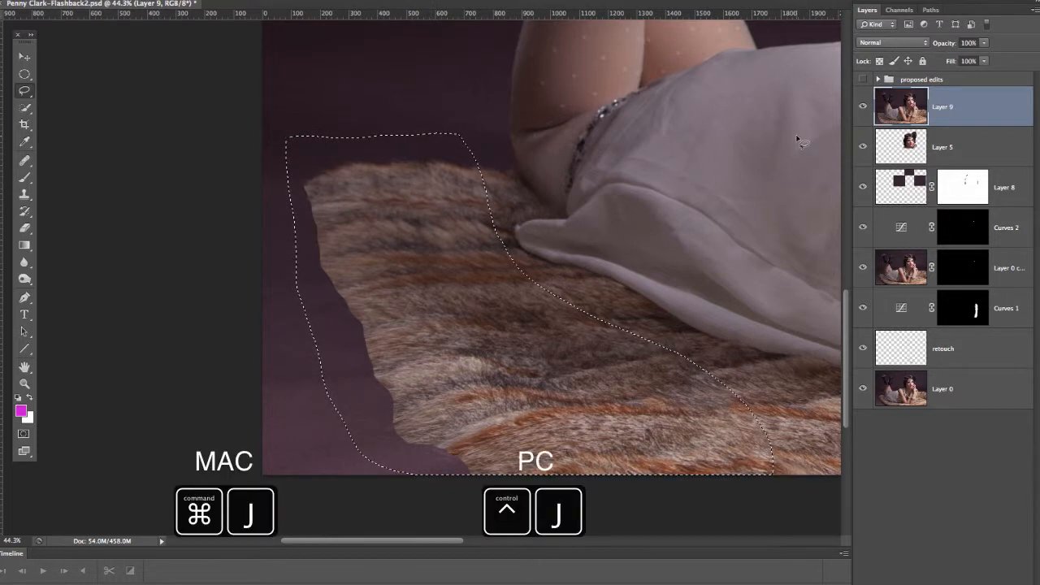
{"action": "key", "text": "ctrl+j"}
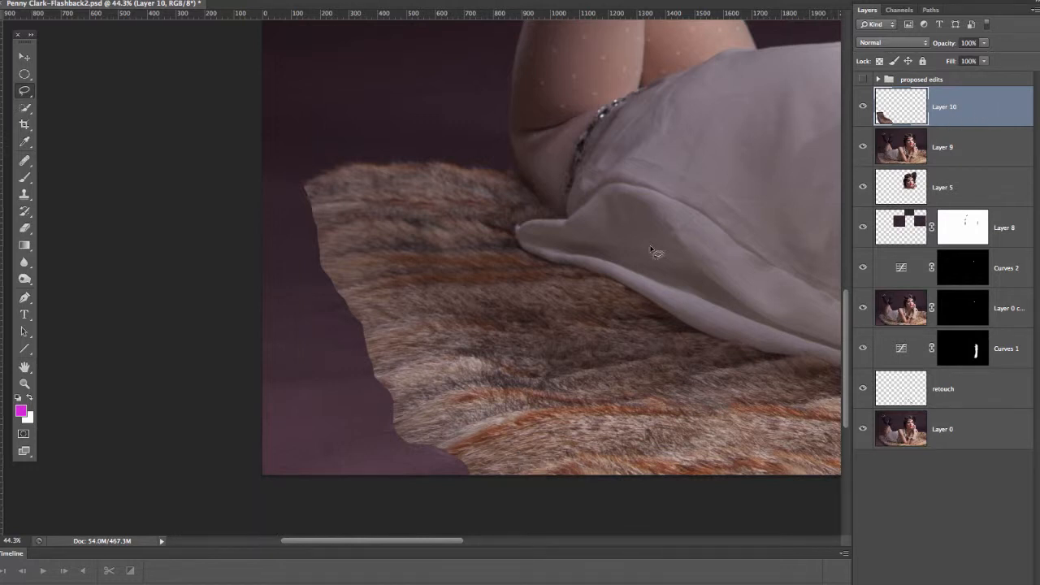
Step: Move the copied fur outward past the photo's left border, and warp it to fill the lower corner and line up the fur stripes
{"action": "key", "text": "ctrl+t"}
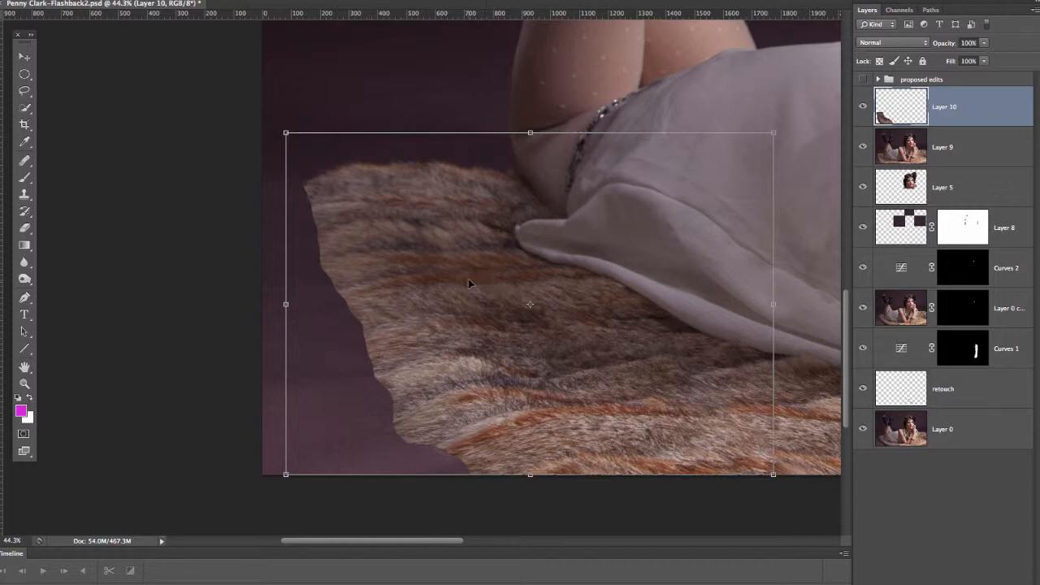
{"action": "left_click_drag", "start_coordinate": [467, 285], "coordinate": [303, 292]}
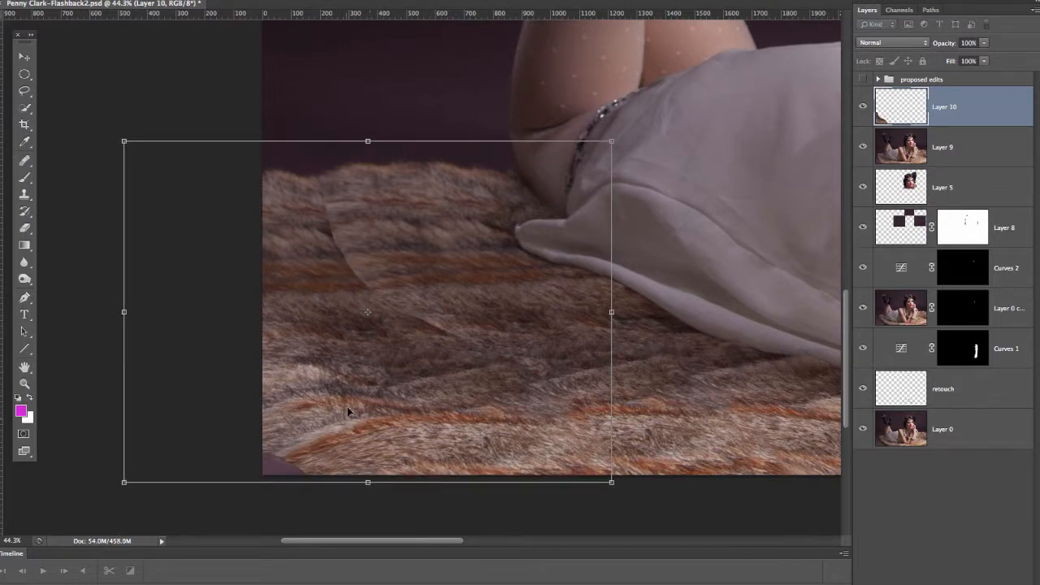
{"action": "right_click", "coordinate": [395, 363]}
{"action": "left_click", "coordinate": [425, 447]}
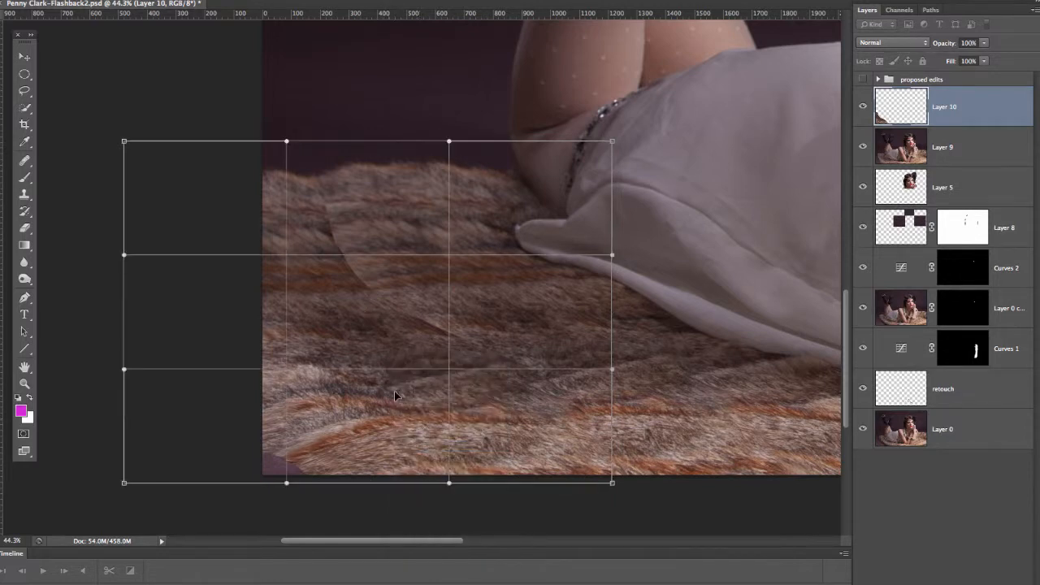
{"action": "right_click", "coordinate": [388, 330]}
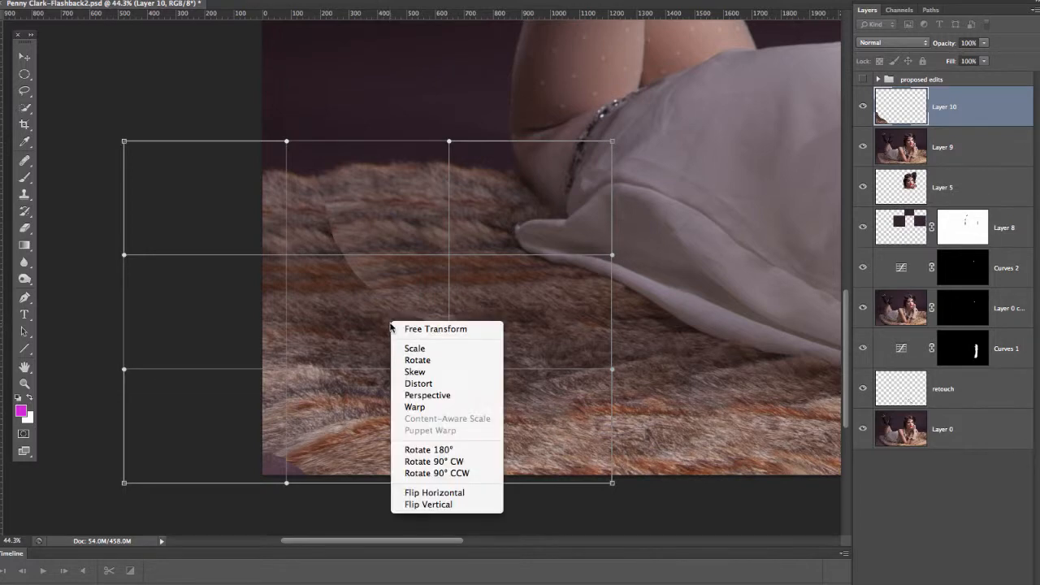
{"action": "left_click", "coordinate": [410, 406]}
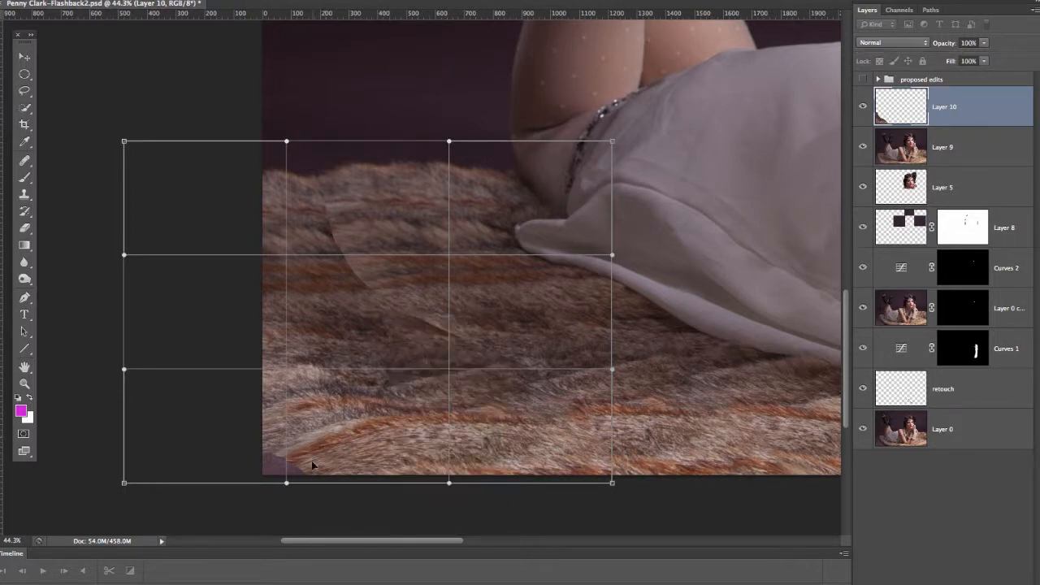
{"action": "left_click_drag", "start_coordinate": [312, 465], "coordinate": [283, 473]}
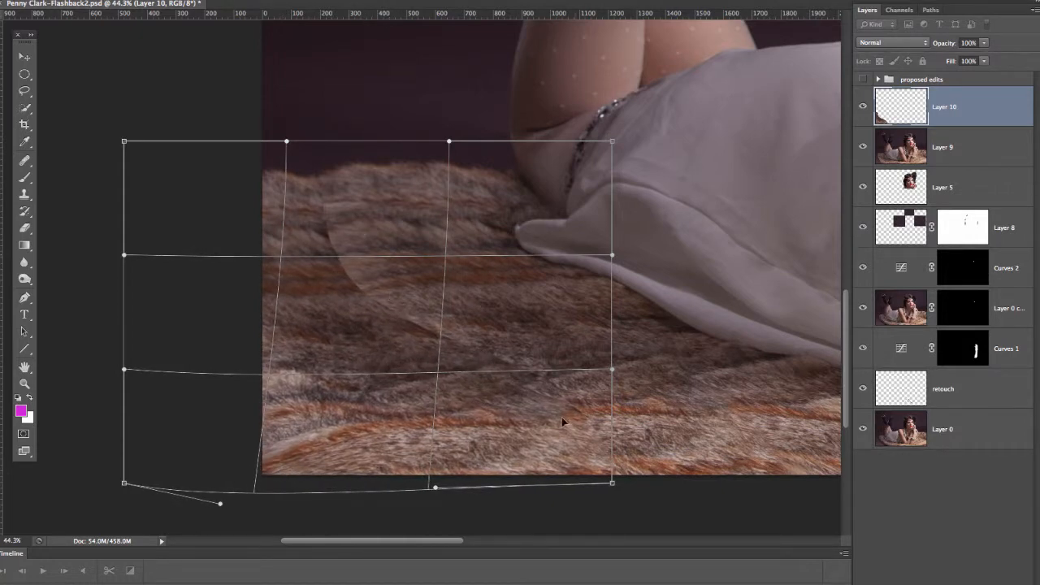
{"action": "left_click_drag", "start_coordinate": [589, 407], "coordinate": [601, 395]}
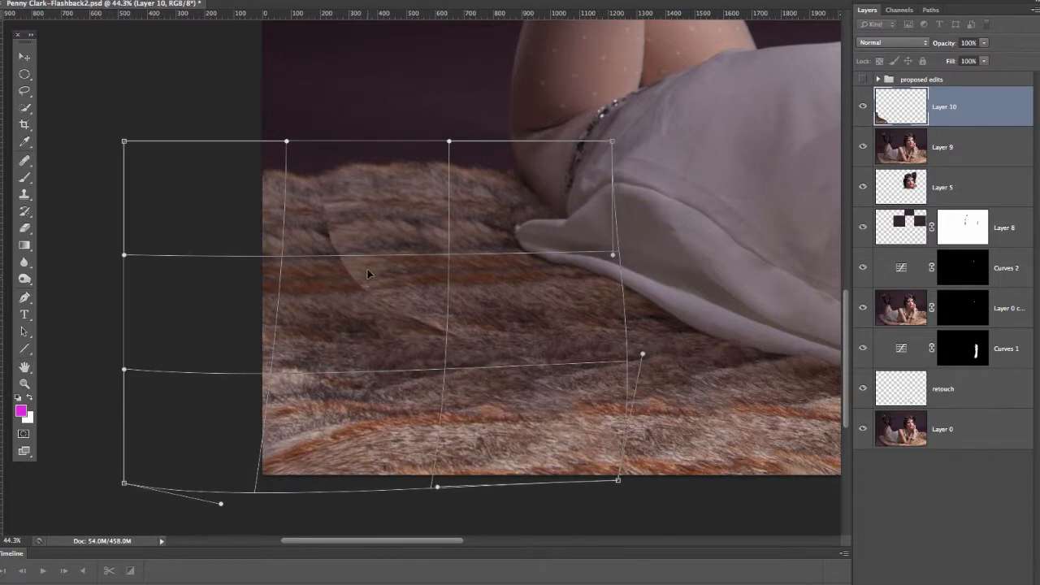
{"action": "left_click_drag", "start_coordinate": [368, 272], "coordinate": [343, 207]}
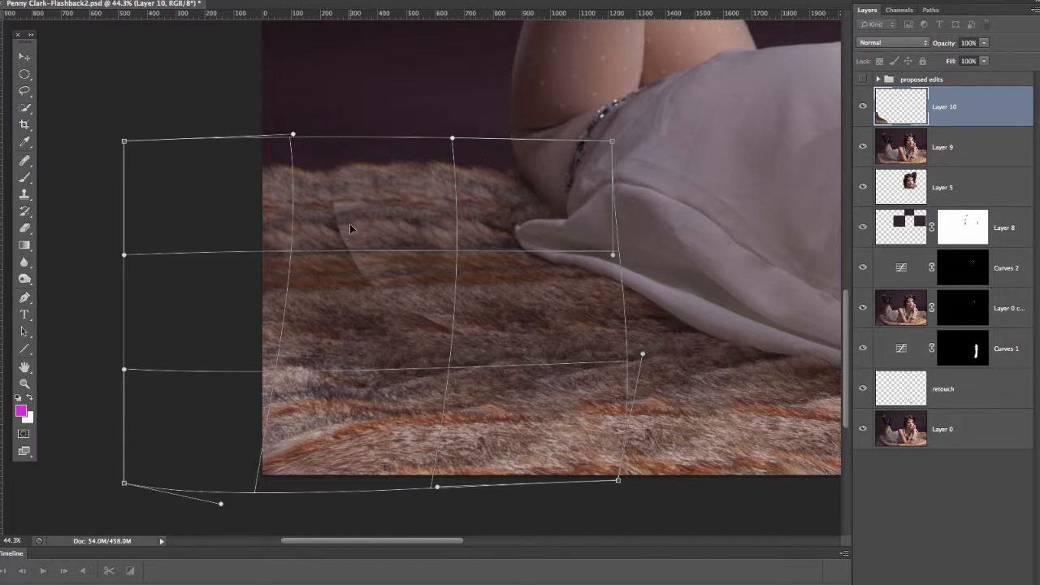
{"action": "key", "text": "Return"}
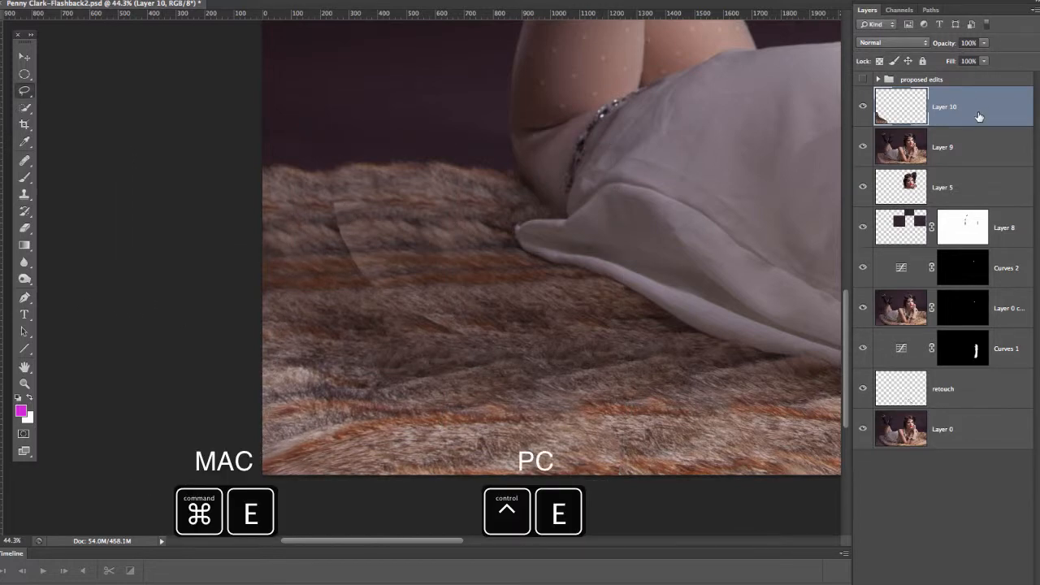
Step: Merge the fur copy down into Layer 9, and heal the curved seam where it overlaps the earlier extension
{"action": "key", "text": "ctrl+e"}
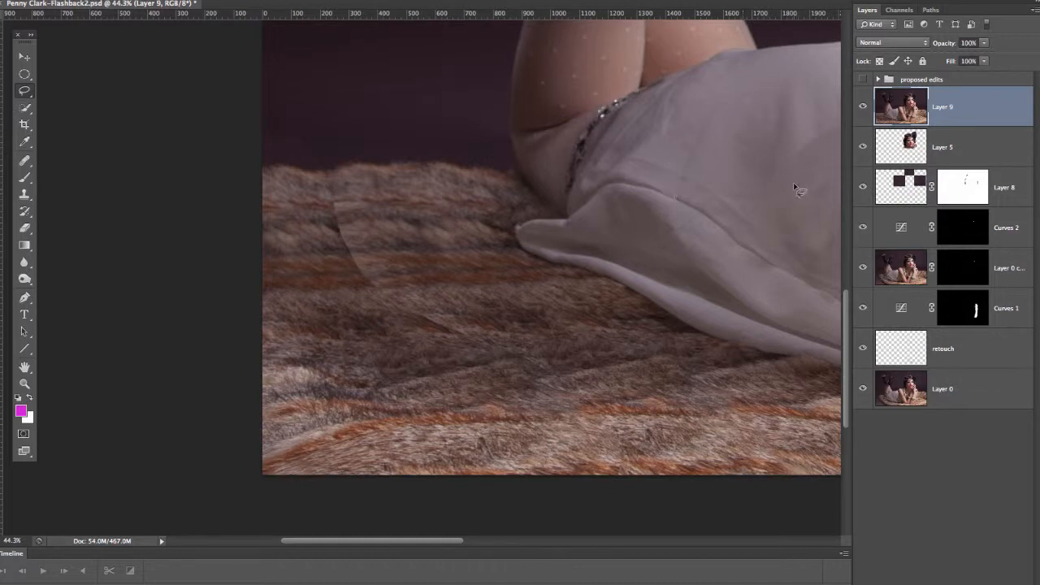
{"action": "key", "text": "j"}
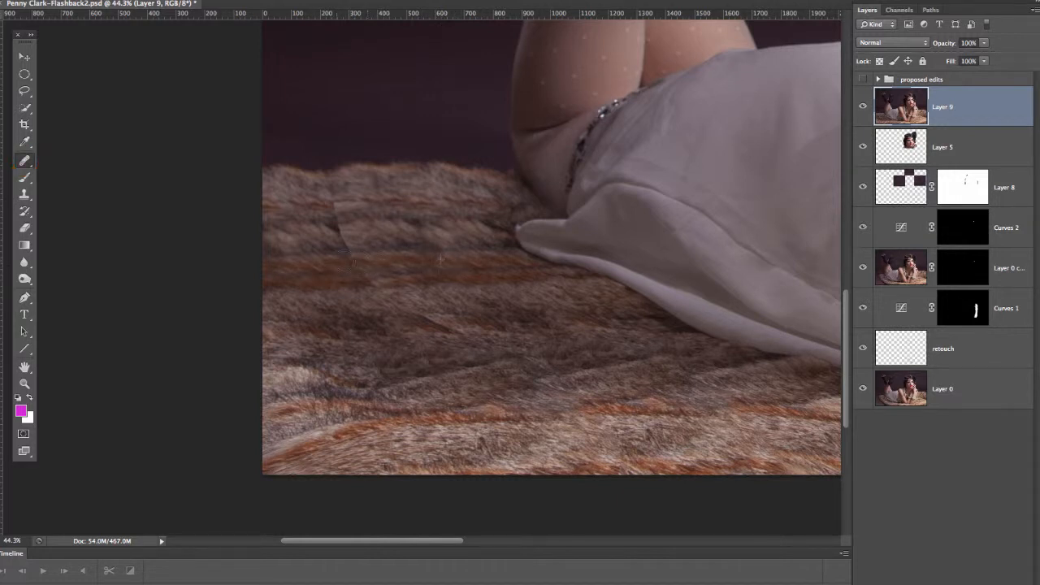
{"action": "mouse_move", "coordinate": [366, 242]}
{"action": "left_mouse_down"}
{"action": "mouse_move", "coordinate": [327, 233]}
{"action": "mouse_move", "coordinate": [352, 228]}
{"action": "mouse_move", "coordinate": [322, 208]}
{"action": "left_mouse_up"}
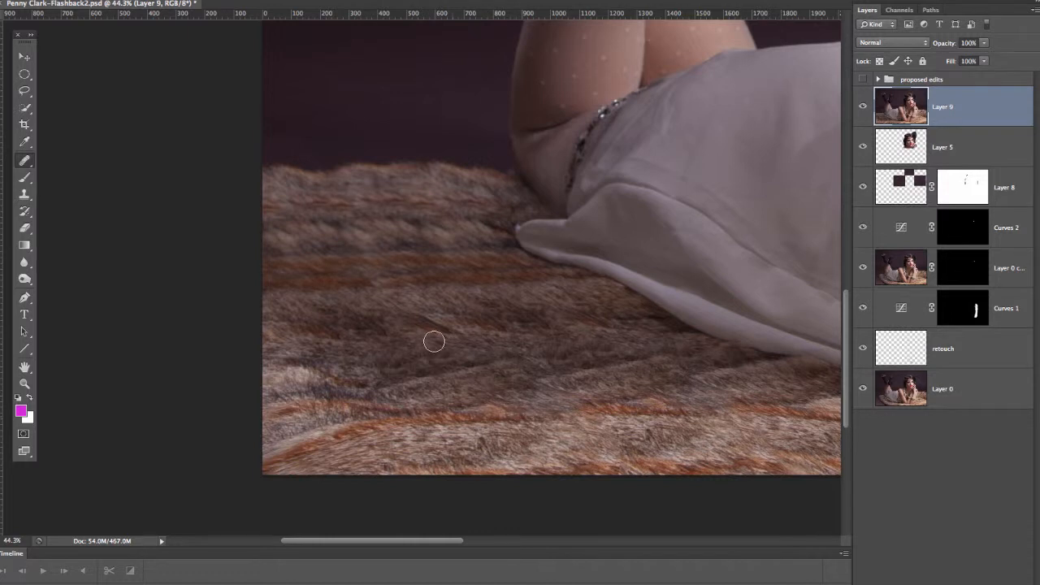
{"action": "left_click", "coordinate": [495, 333], "text": "alt"}
{"action": "mouse_move", "coordinate": [455, 327]}
{"action": "left_mouse_down"}
{"action": "mouse_move", "coordinate": [467, 331]}
{"action": "mouse_move", "coordinate": [417, 327]}
{"action": "mouse_move", "coordinate": [408, 337]}
{"action": "left_mouse_up"}
{"action": "left_click", "coordinate": [441, 276], "text": "alt"}
{"action": "left_click_drag", "start_coordinate": [382, 282], "coordinate": [350, 284]}
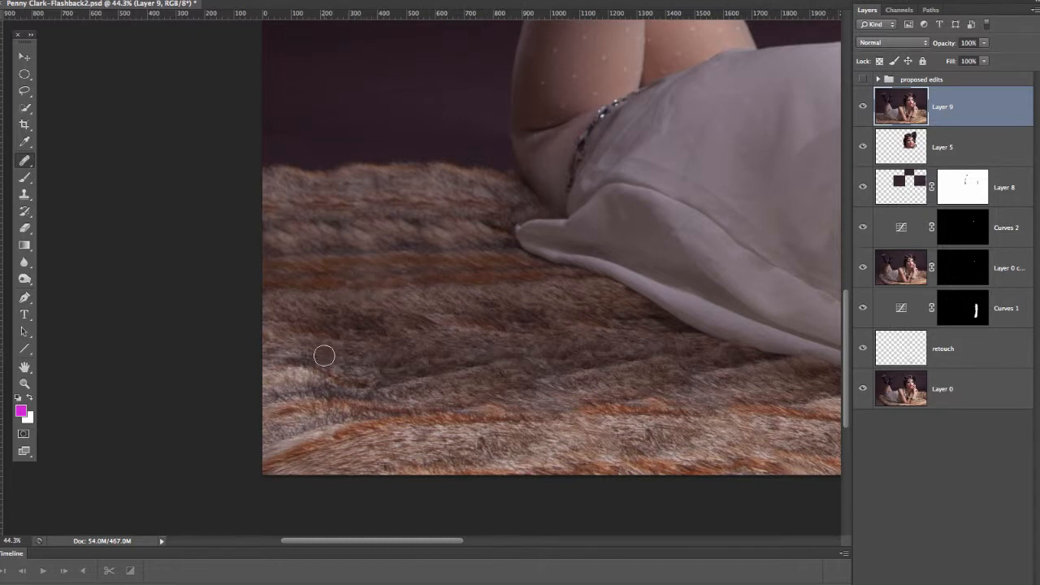
Step: Heal the repeating tufts in the pale and orange fur bands of the extended area beside the dress tip
{"action": "key", "text": "z"}
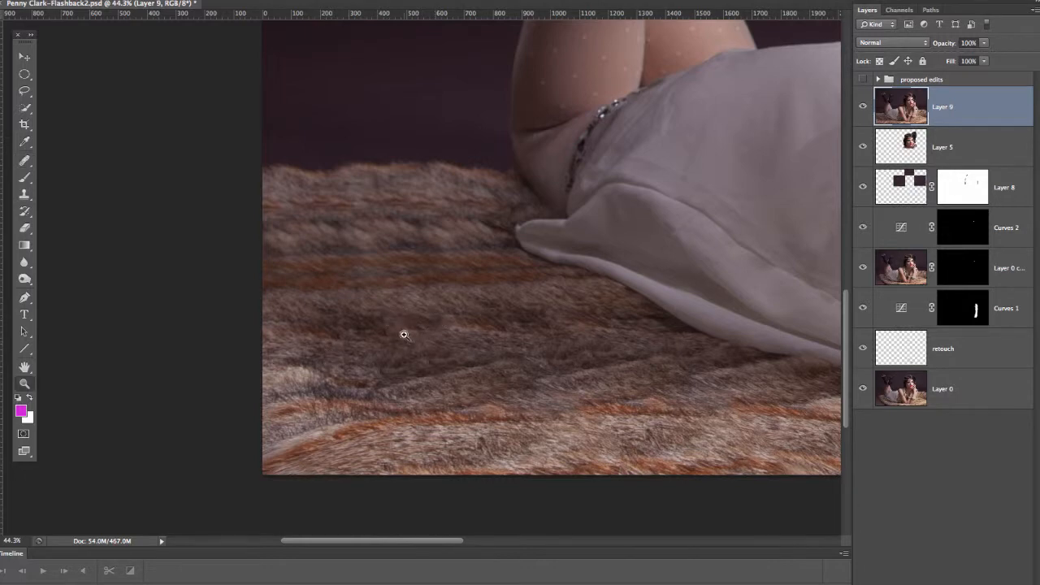
{"action": "left_click_drag", "start_coordinate": [406, 331], "coordinate": [347, 367]}
{"action": "key", "text": "super+0"}
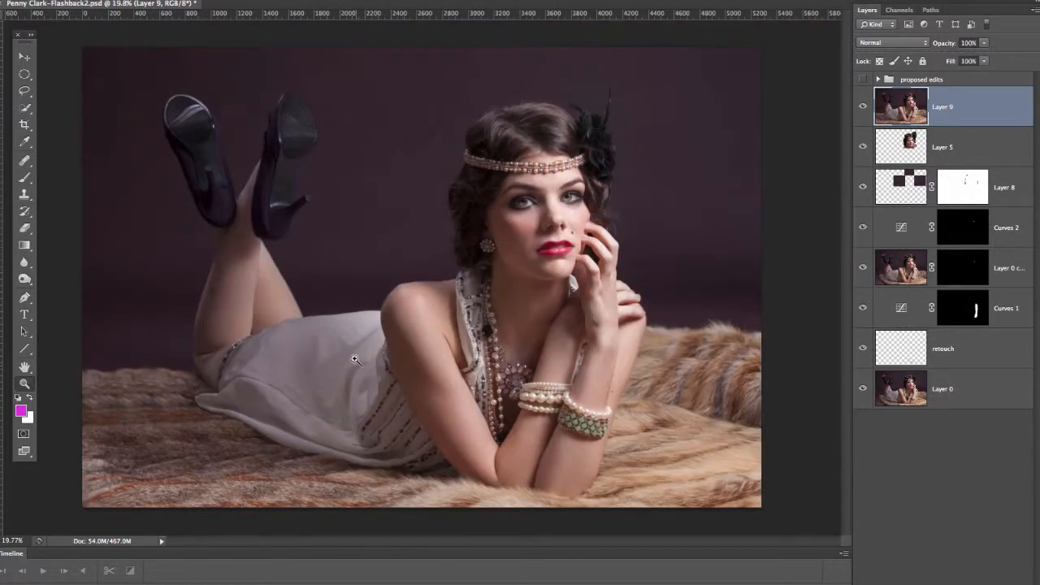
{"action": "key", "text": "j"}
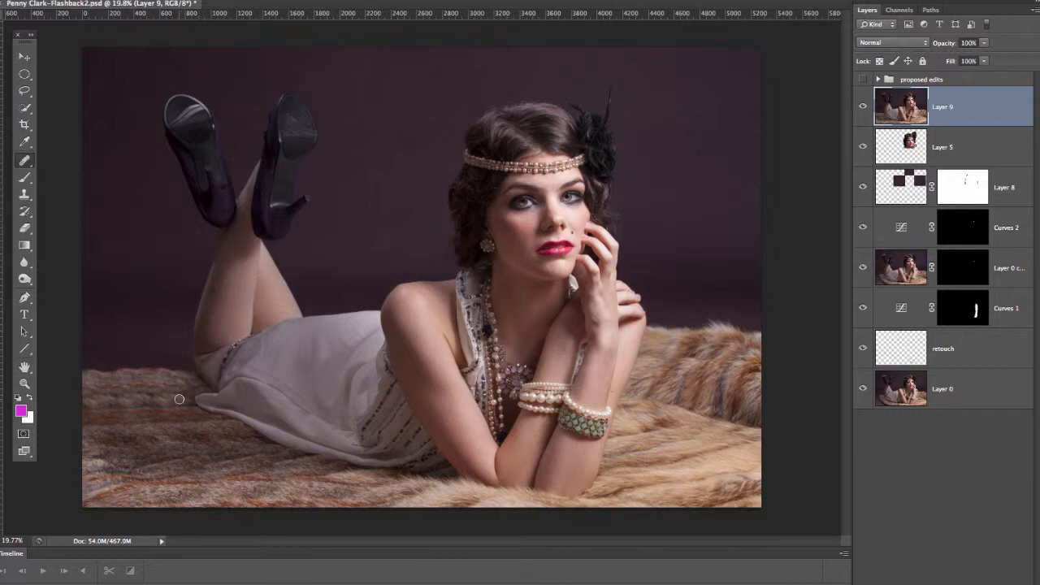
{"action": "key", "text": "z"}
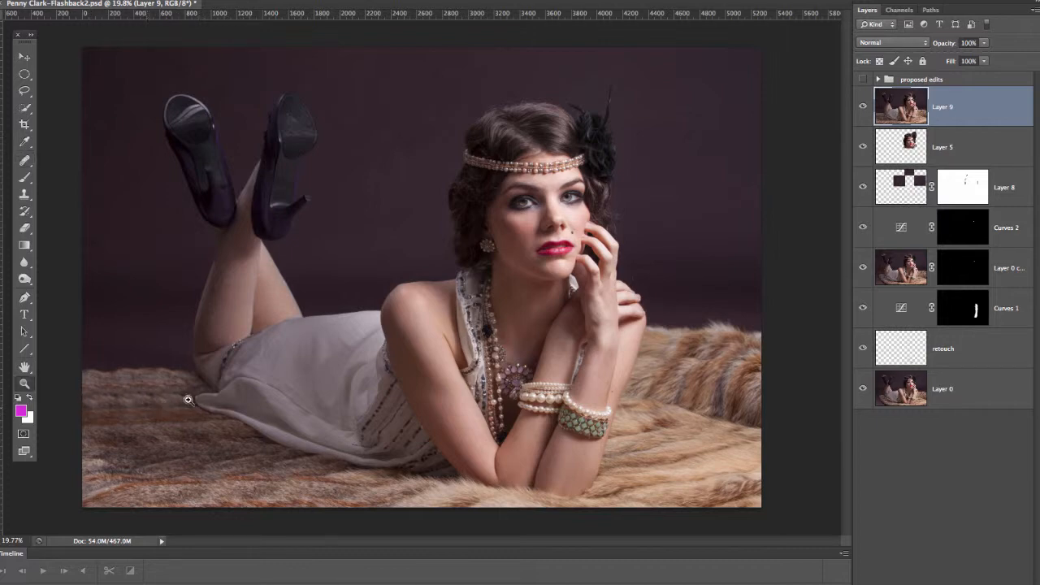
{"action": "left_click_drag", "start_coordinate": [188, 400], "coordinate": [255, 397]}
{"action": "key", "text": "b"}
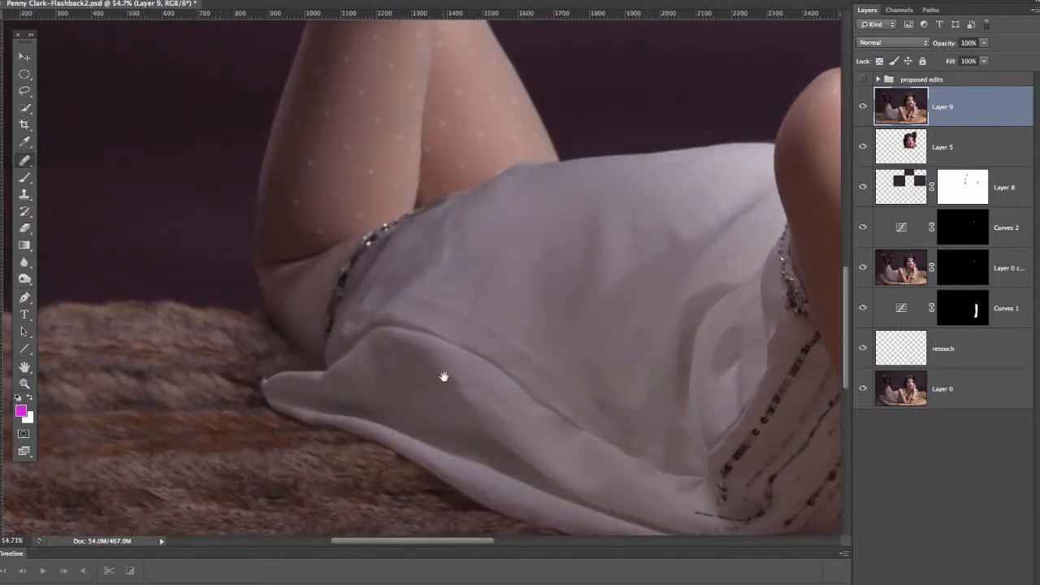
{"action": "left_click_drag", "start_coordinate": [443, 376], "coordinate": [488, 378]}
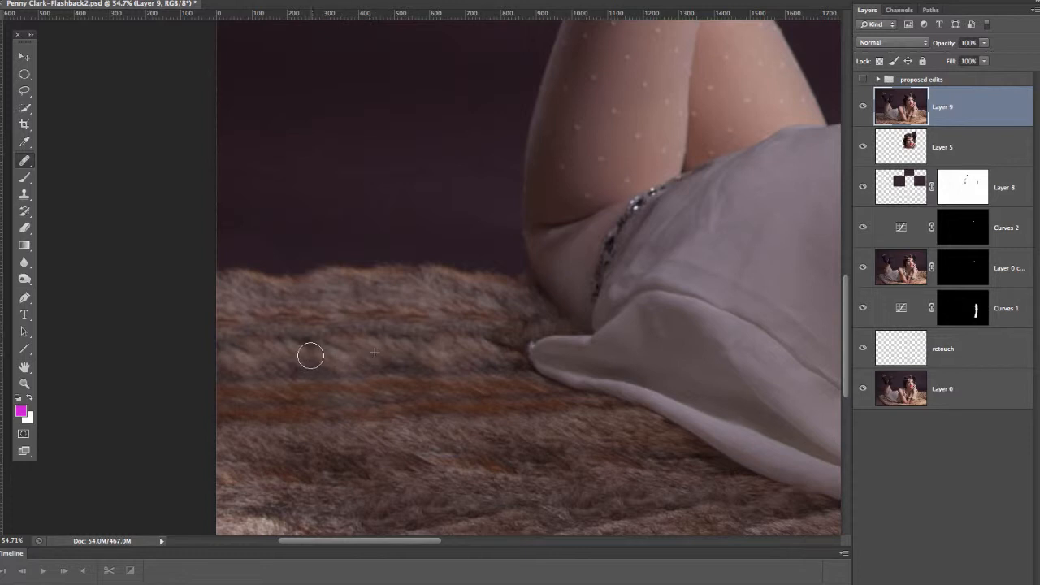
{"action": "mouse_move", "coordinate": [312, 355]}
{"action": "left_mouse_down"}
{"action": "mouse_move", "coordinate": [308, 341]}
{"action": "mouse_move", "coordinate": [335, 349]}
{"action": "left_mouse_up"}
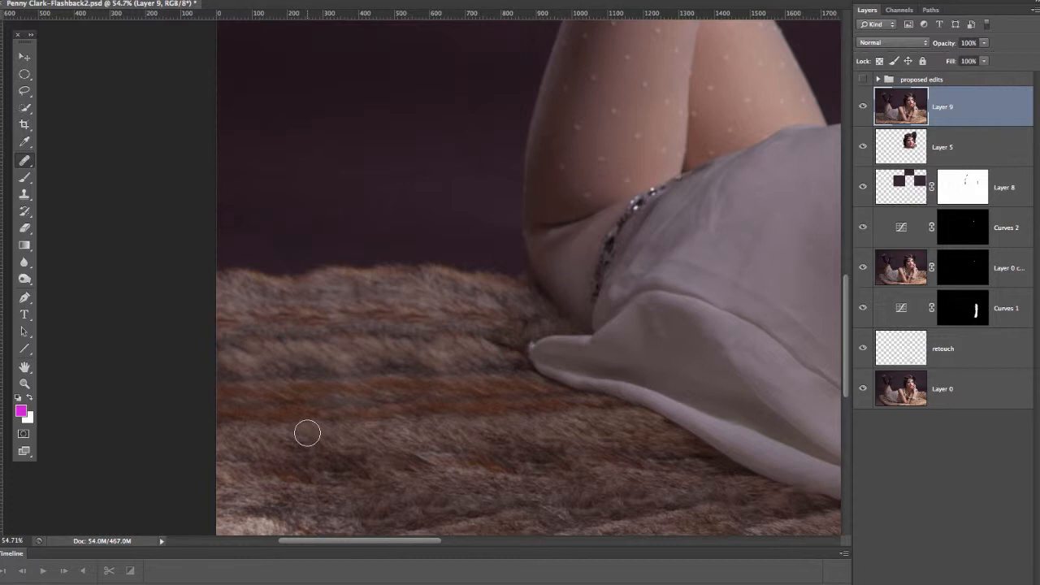
{"action": "left_click_drag", "start_coordinate": [337, 416], "coordinate": [314, 388]}
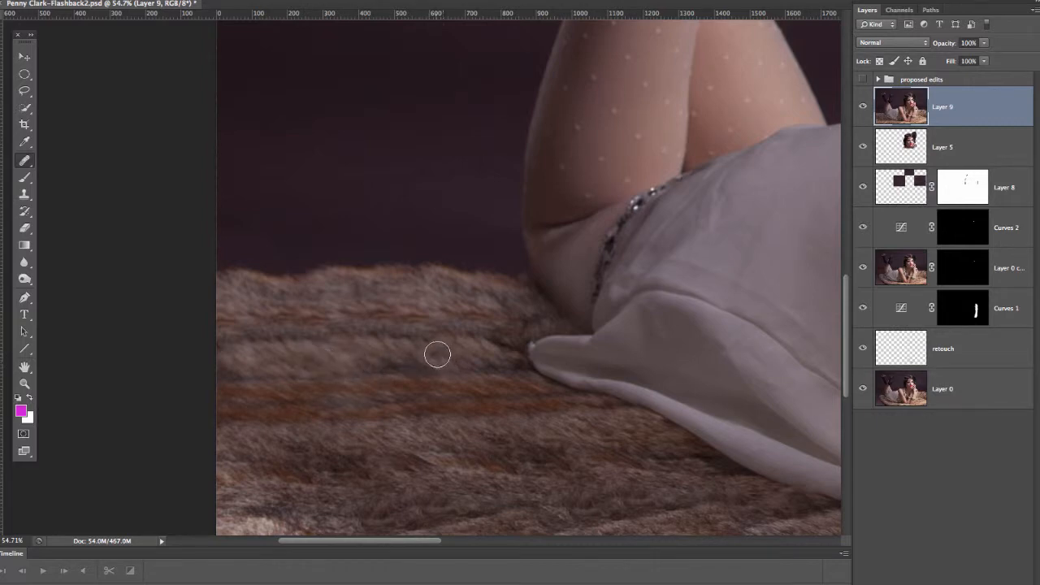
Step: Heal the repeated tufts along the extended rug's back edge, including the dip in its outline against the backdrop
{"action": "key", "text": "z"}
{"action": "left_click_drag", "start_coordinate": [467, 312], "coordinate": [379, 334]}
{"action": "key", "text": "super+0"}
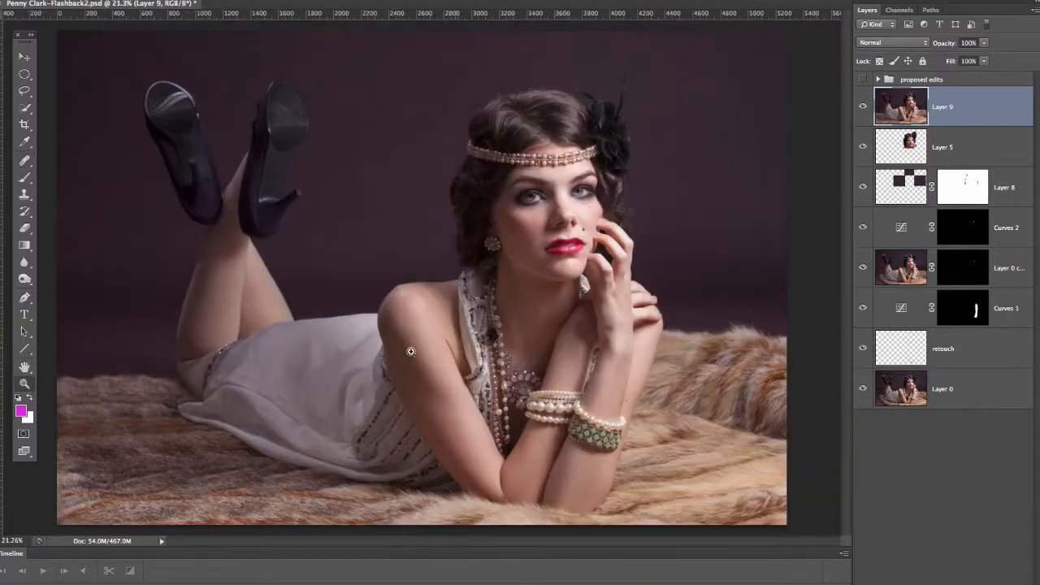
{"action": "key", "text": "j"}
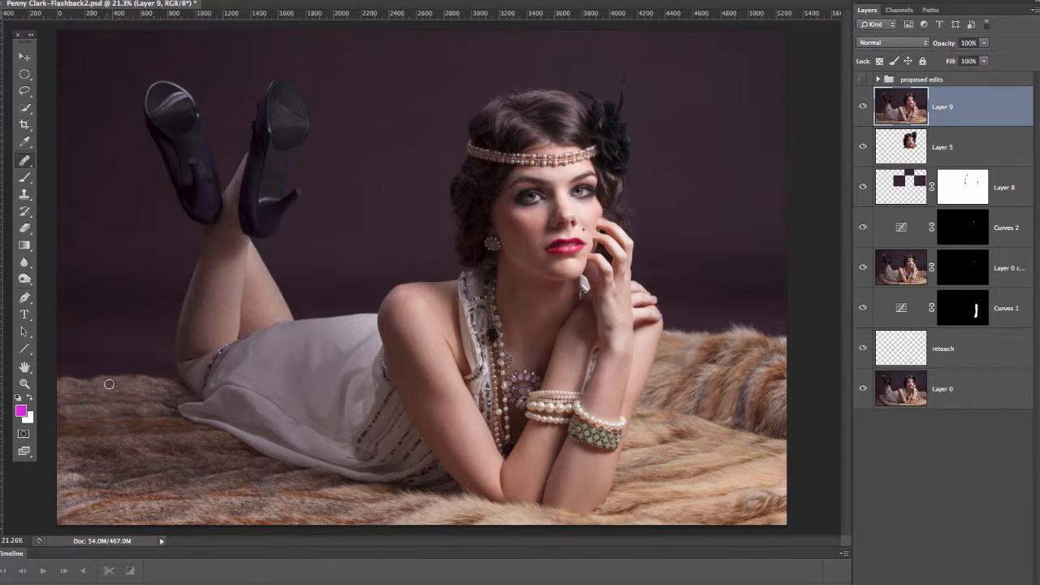
{"action": "key", "text": "z"}
{"action": "left_click_drag", "start_coordinate": [88, 380], "coordinate": [195, 399]}
{"action": "left_click_drag", "start_coordinate": [332, 359], "coordinate": [411, 313]}
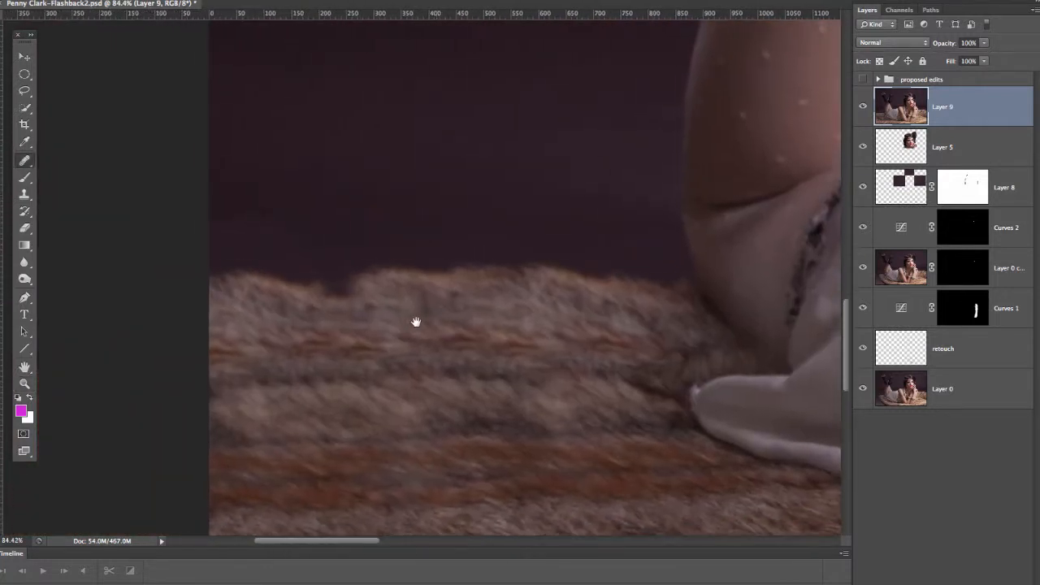
{"action": "left_click", "coordinate": [491, 300], "text": "alt"}
{"action": "mouse_move", "coordinate": [421, 328]}
{"action": "left_mouse_down"}
{"action": "mouse_move", "coordinate": [390, 334]}
{"action": "mouse_move", "coordinate": [405, 342]}
{"action": "mouse_move", "coordinate": [379, 340]}
{"action": "mouse_move", "coordinate": [479, 339]}
{"action": "mouse_move", "coordinate": [410, 338]}
{"action": "left_mouse_up"}
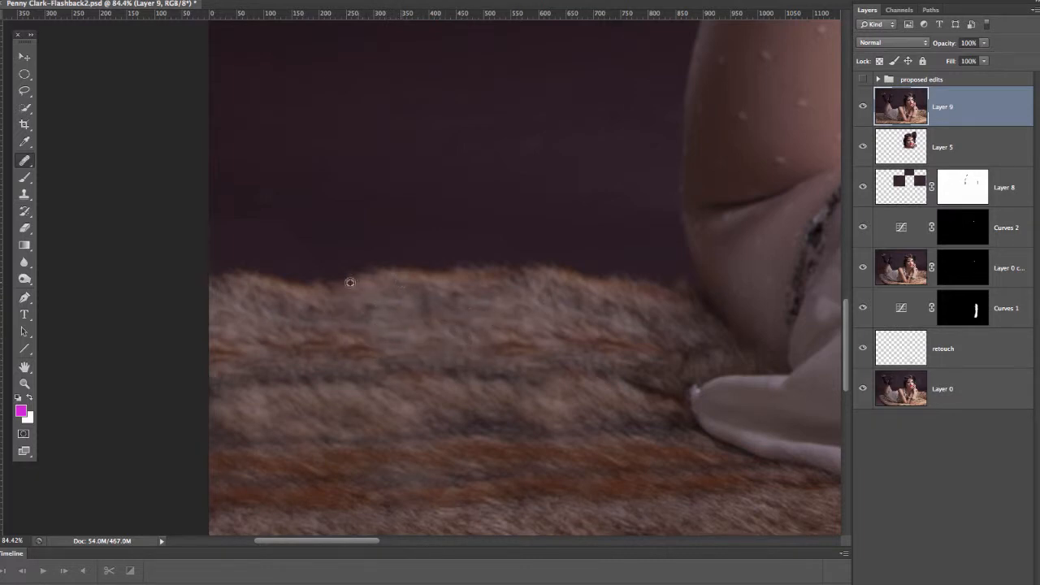
{"action": "mouse_move", "coordinate": [322, 290]}
{"action": "left_mouse_down"}
{"action": "mouse_move", "coordinate": [299, 265]}
{"action": "mouse_move", "coordinate": [307, 253]}
{"action": "mouse_move", "coordinate": [289, 232]}
{"action": "mouse_move", "coordinate": [206, 223]}
{"action": "mouse_move", "coordinate": [308, 231]}
{"action": "mouse_move", "coordinate": [310, 254]}
{"action": "mouse_move", "coordinate": [291, 249]}
{"action": "mouse_move", "coordinate": [331, 230]}
{"action": "left_mouse_up"}
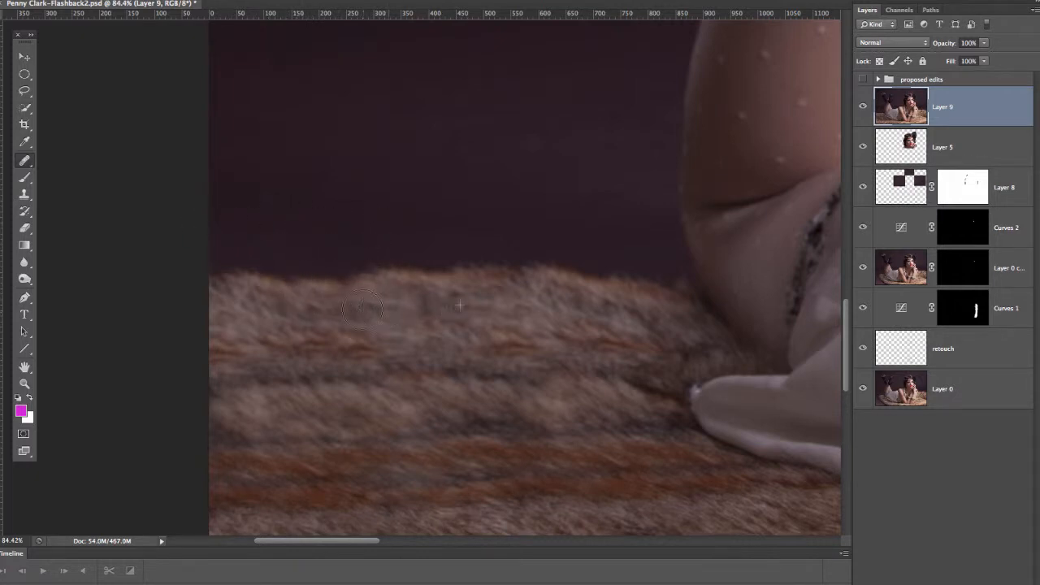
{"action": "left_click", "coordinate": [517, 303], "text": "alt"}
{"action": "mouse_move", "coordinate": [437, 309]}
{"action": "left_mouse_down"}
{"action": "mouse_move", "coordinate": [413, 301]}
{"action": "mouse_move", "coordinate": [427, 303]}
{"action": "left_mouse_up"}
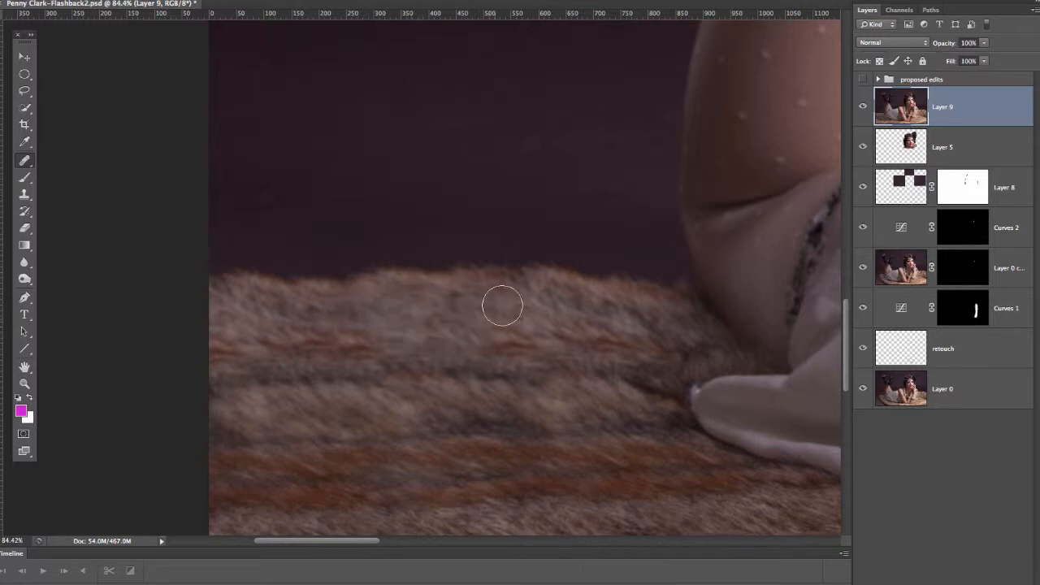
Step: Examine how the extended rug blends with the rest of the whole photo
{"action": "key", "text": "z"}
{"action": "left_click_drag", "start_coordinate": [430, 350], "coordinate": [160, 409]}
{"action": "key", "text": "j"}
{"action": "key", "text": "z"}
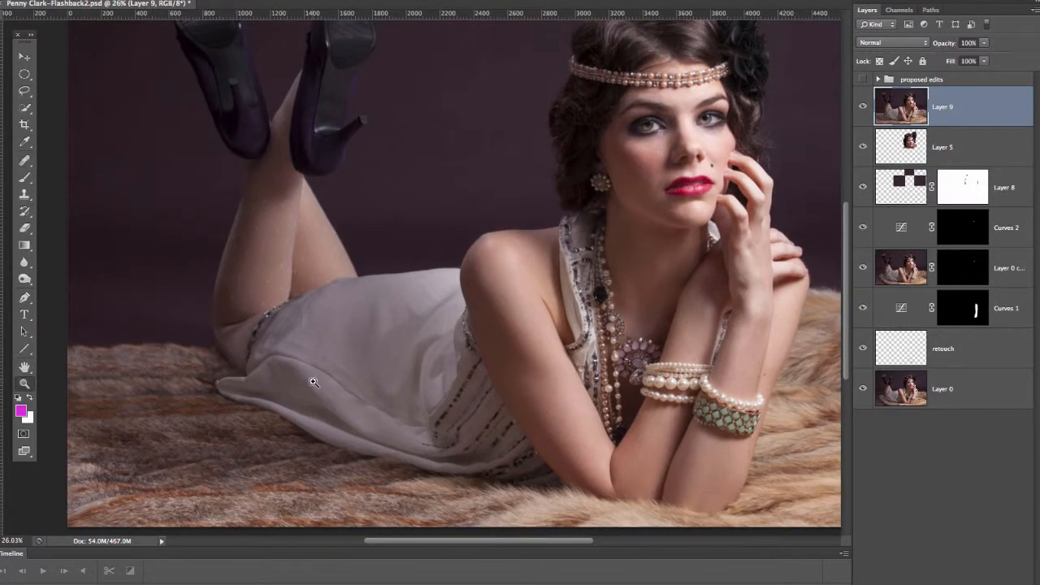
{"action": "mouse_move", "coordinate": [311, 374]}
{"action": "left_mouse_down"}
{"action": "mouse_move", "coordinate": [287, 383]}
{"action": "mouse_move", "coordinate": [303, 386]}
{"action": "left_mouse_up"}
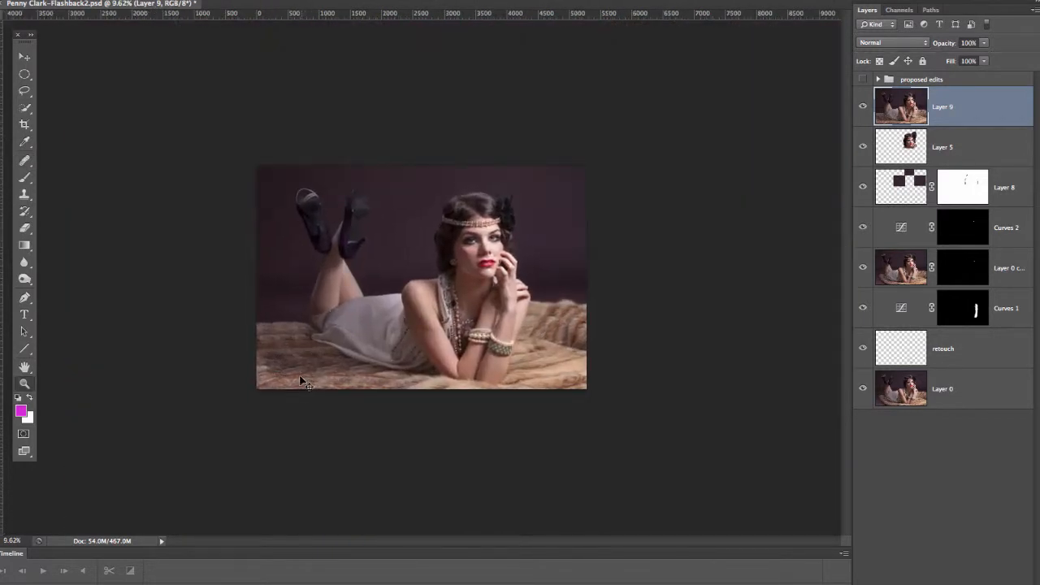
Step: Compare the whole photo with and without Layer 9 to check the extended fur rug
{"action": "key", "text": "ctrl+1"}
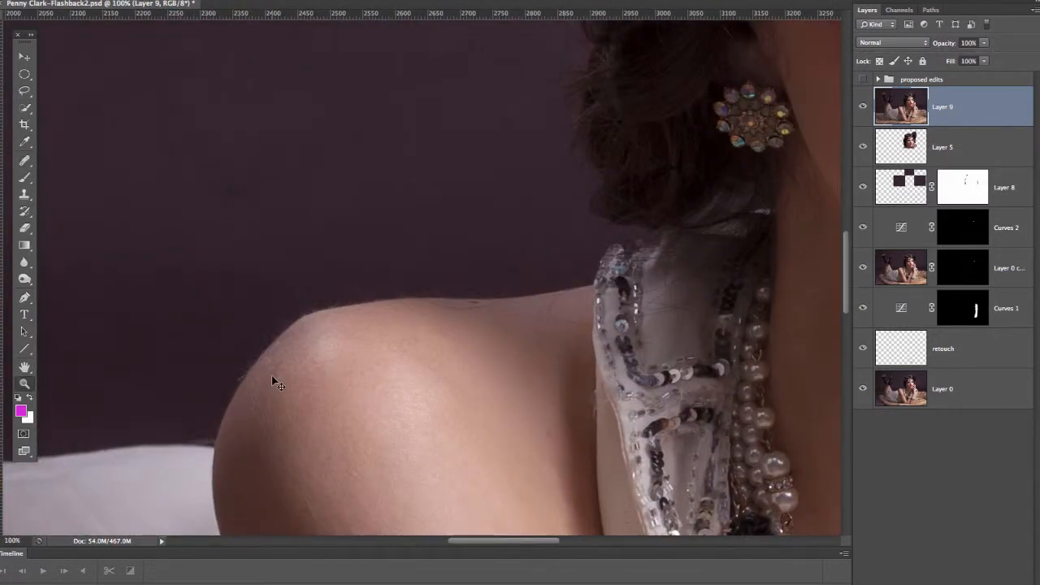
{"action": "key", "text": "ctrl+0"}
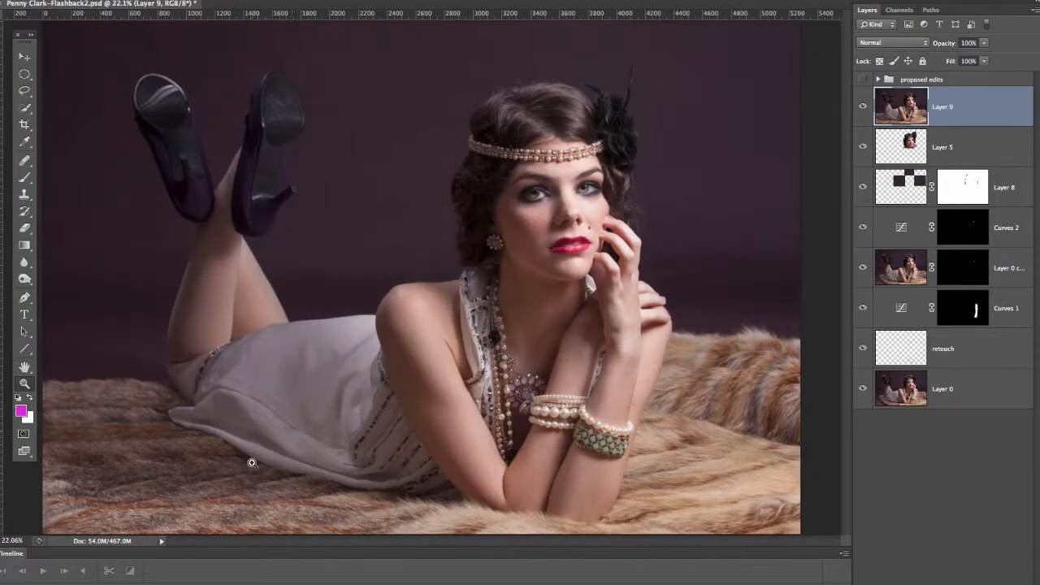
{"action": "left_click", "coordinate": [863, 107]}
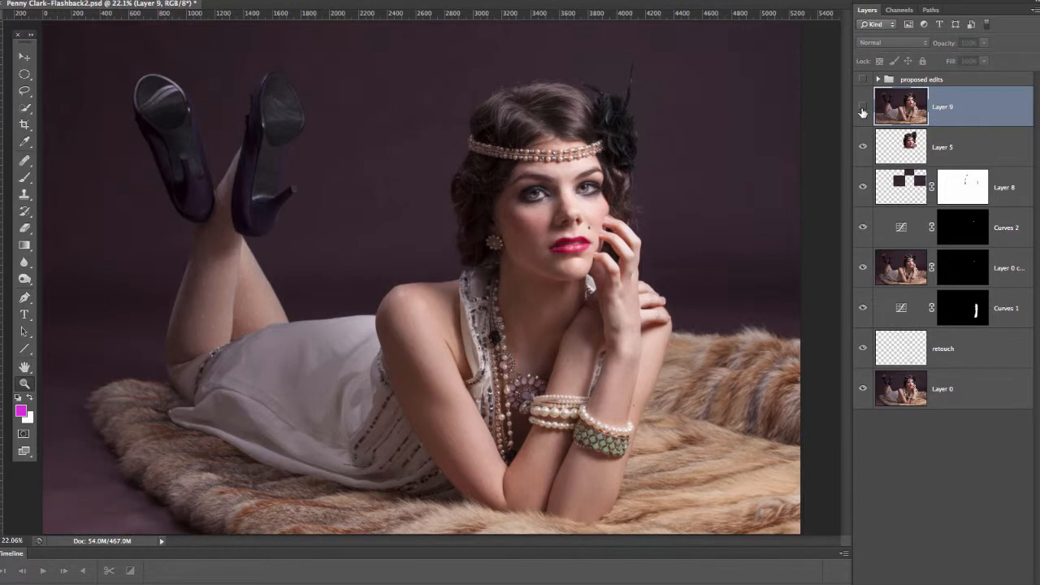
{"action": "left_click", "coordinate": [863, 108]}
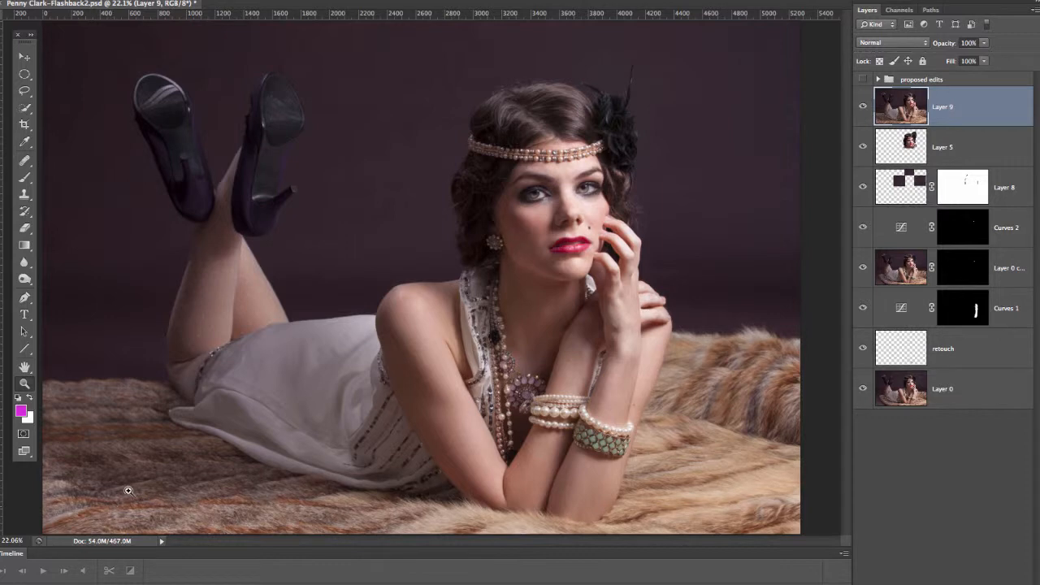
Step: Review the proposed edits notes over the photo, and inspect the hair and exposed forehead above the beaded headband without the markup
{"action": "left_click", "coordinate": [862, 79]}
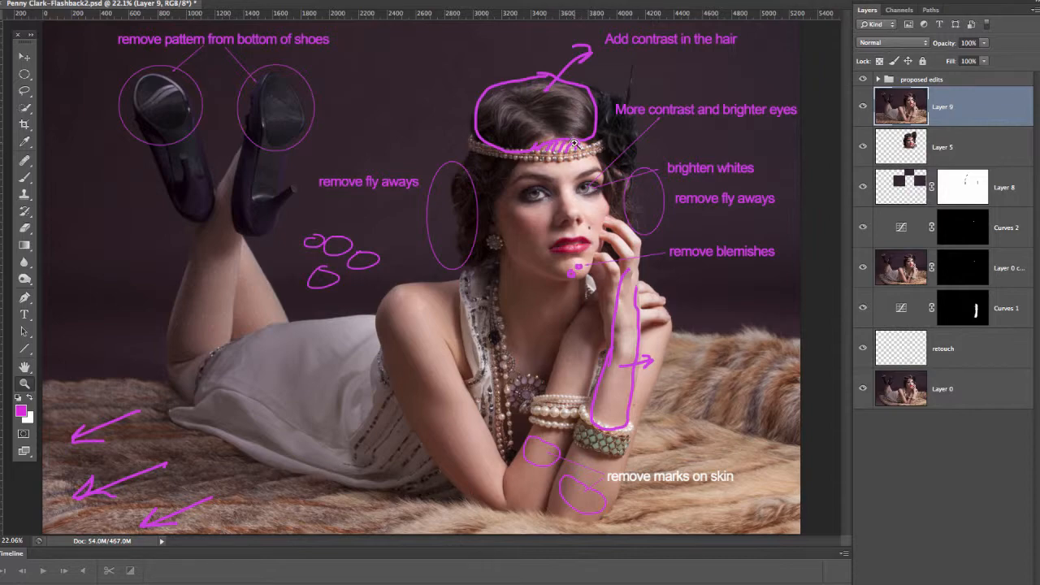
{"action": "left_click_drag", "start_coordinate": [592, 152], "coordinate": [650, 152]}
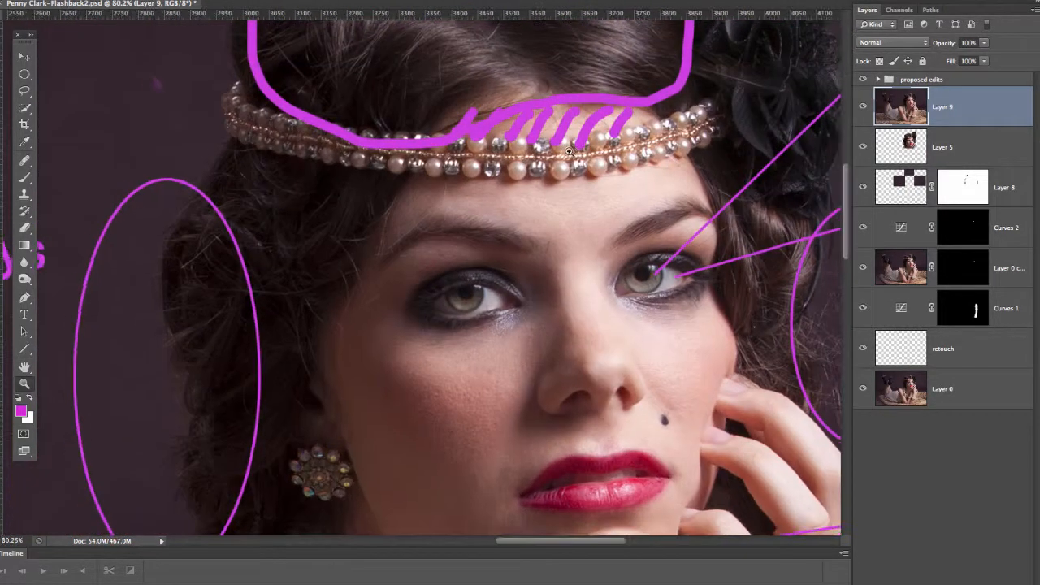
{"action": "left_click", "coordinate": [866, 79]}
{"action": "left_click_drag", "start_coordinate": [582, 173], "coordinate": [547, 319]}
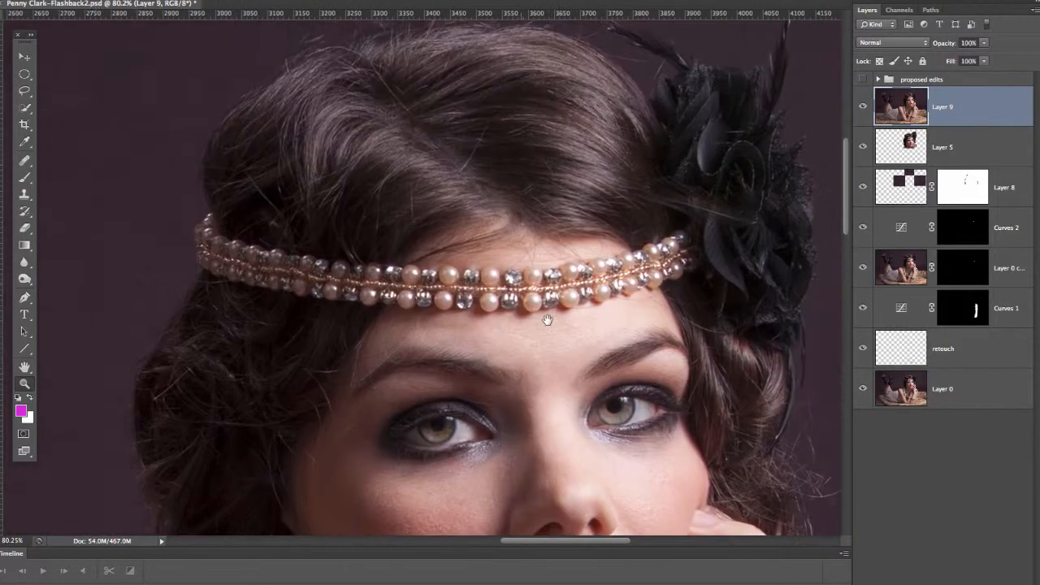